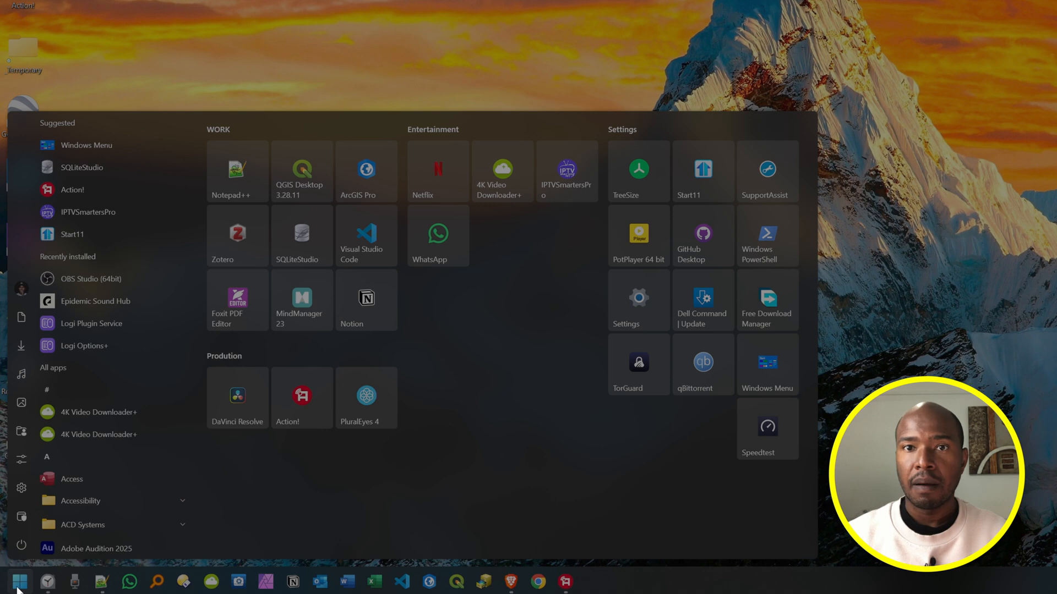
click(761, 381)
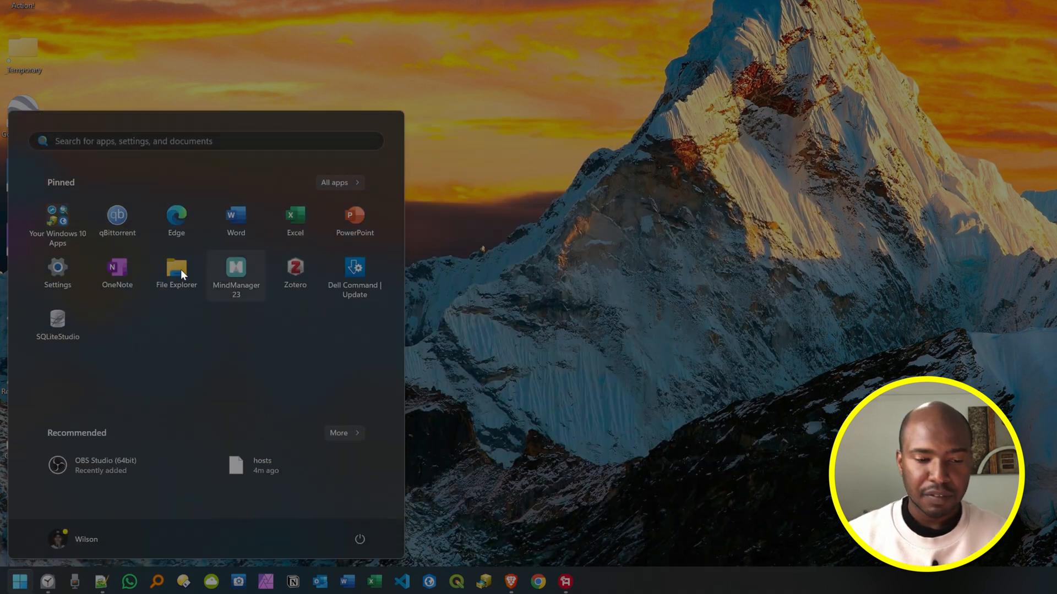
click(18, 585)
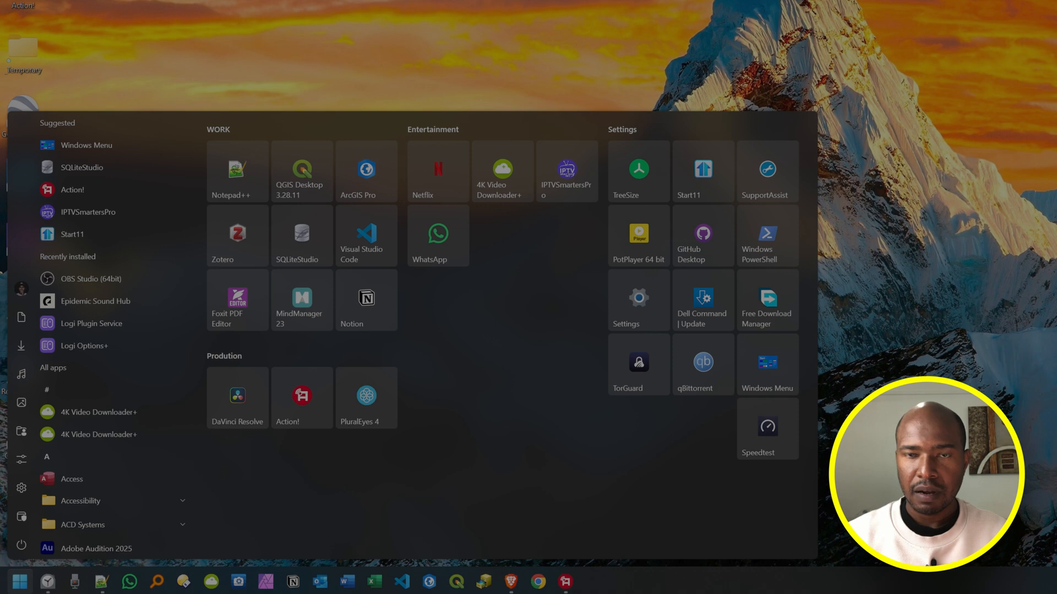
click(340, 73)
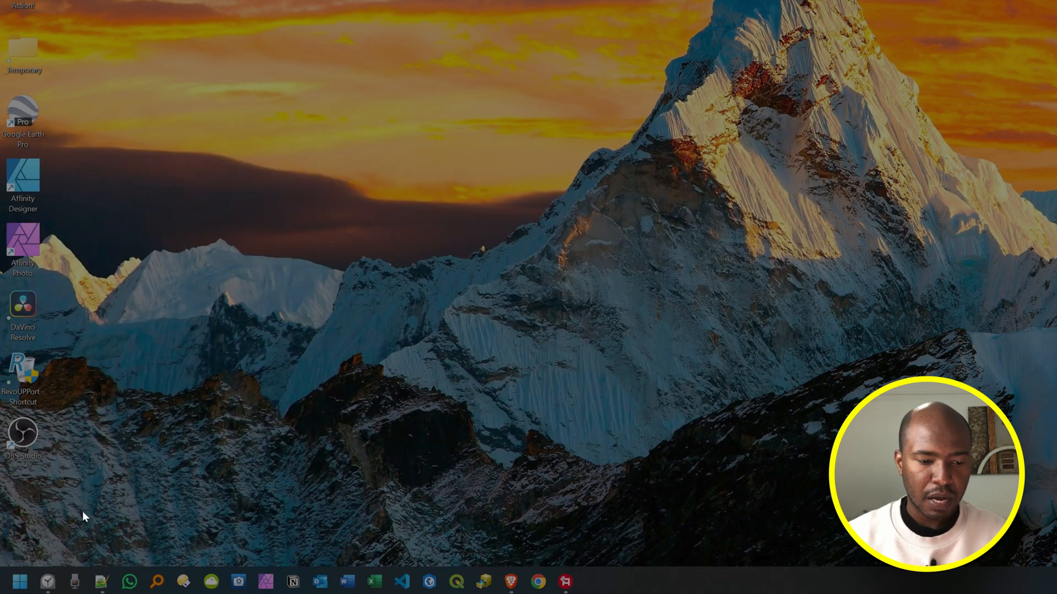
Find and open File Explorer, and go into the OS (C:) drive.
click(21, 582)
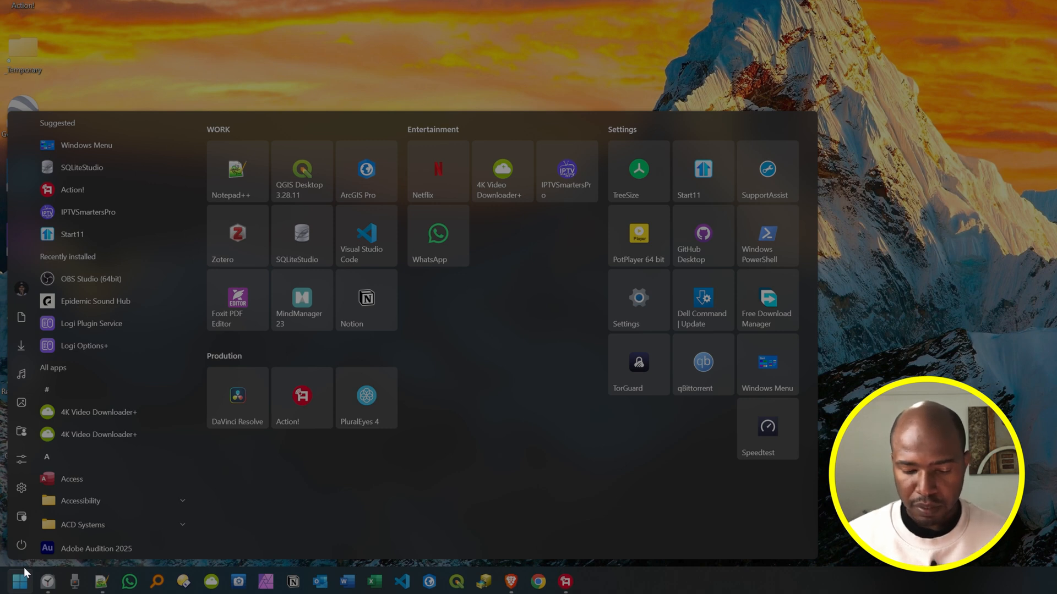
text(file expl)
click(118, 195)
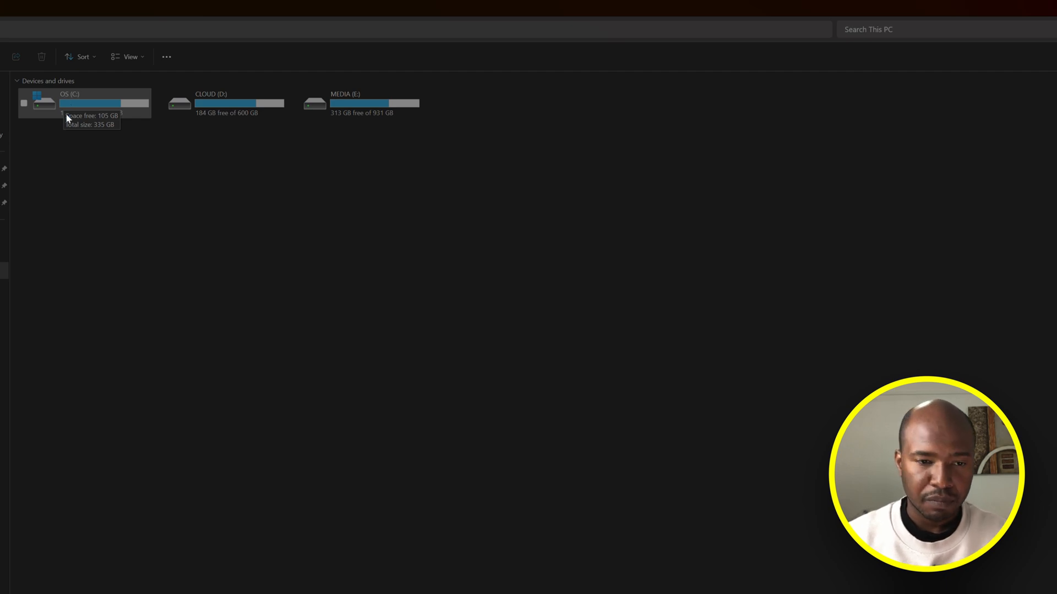
click(64, 105)
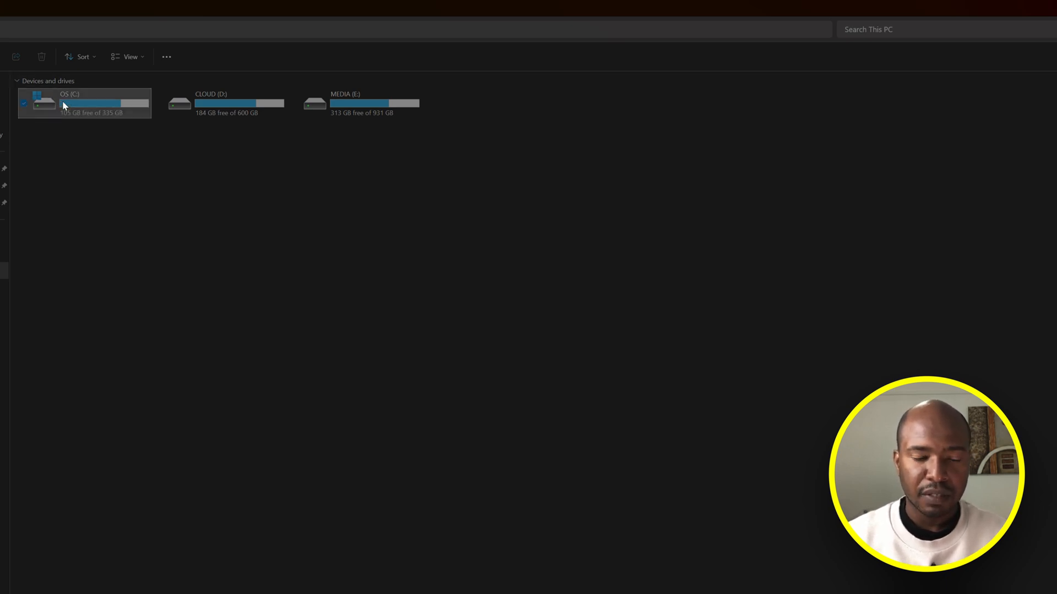
mouse_move(70, 105)
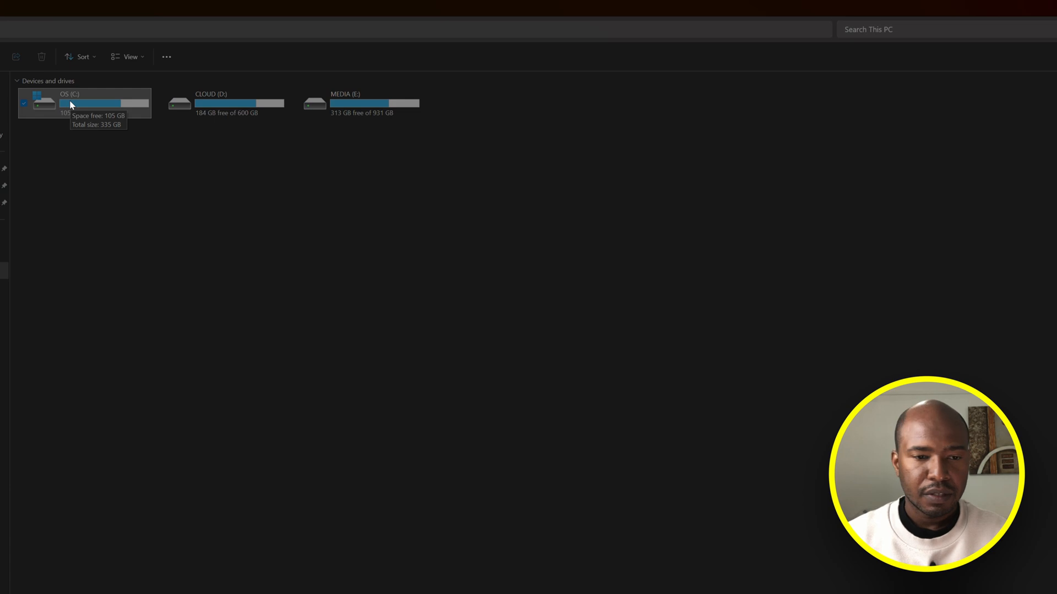
double_click(66, 97)
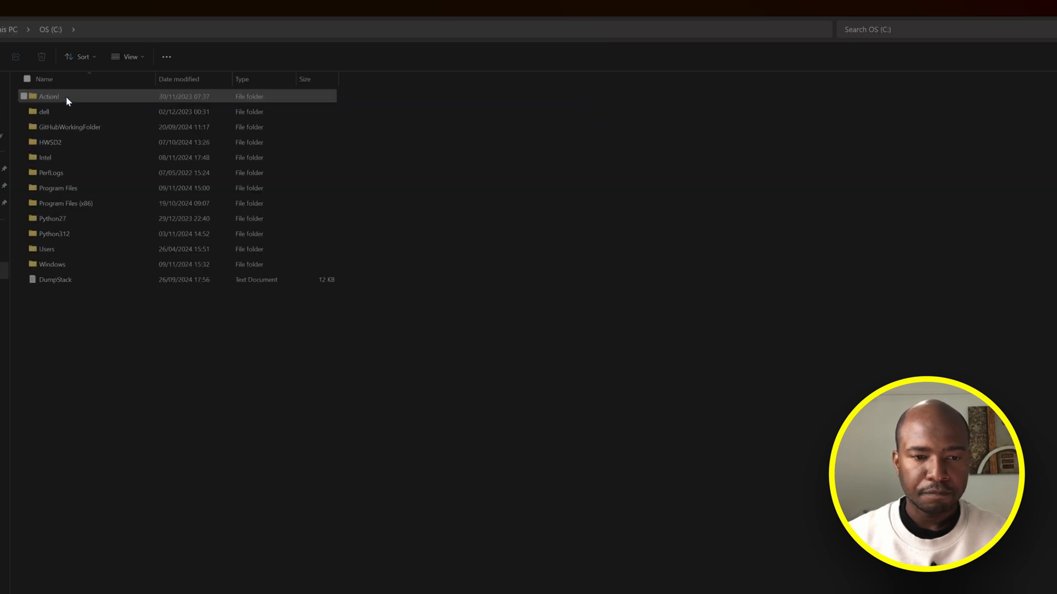
Open the Windows folder on the C: drive and go into its System32 subfolder.
double_click(51, 265)
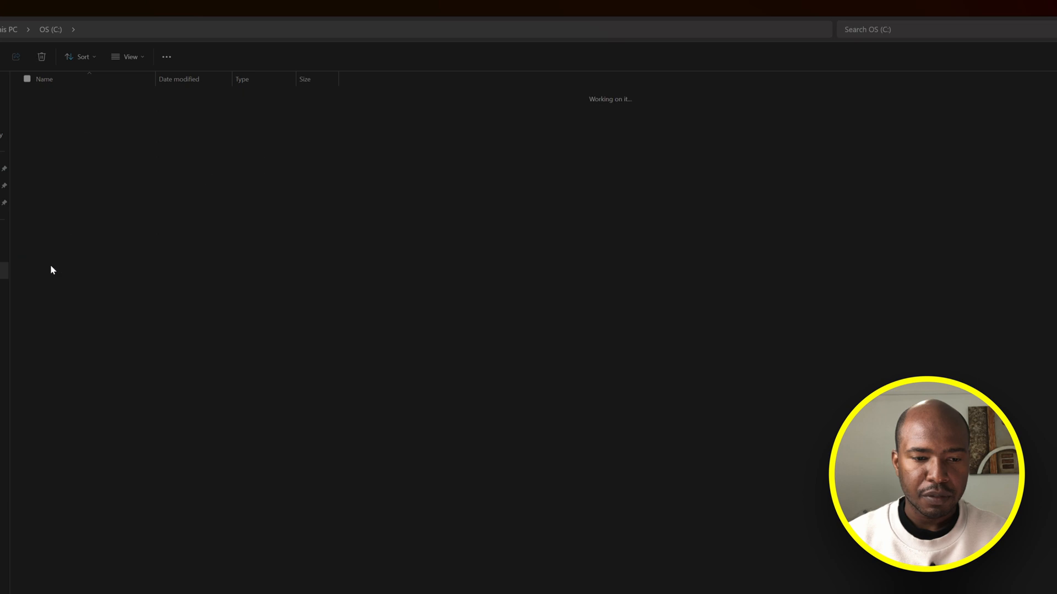
scroll(75, 156, down, 3)
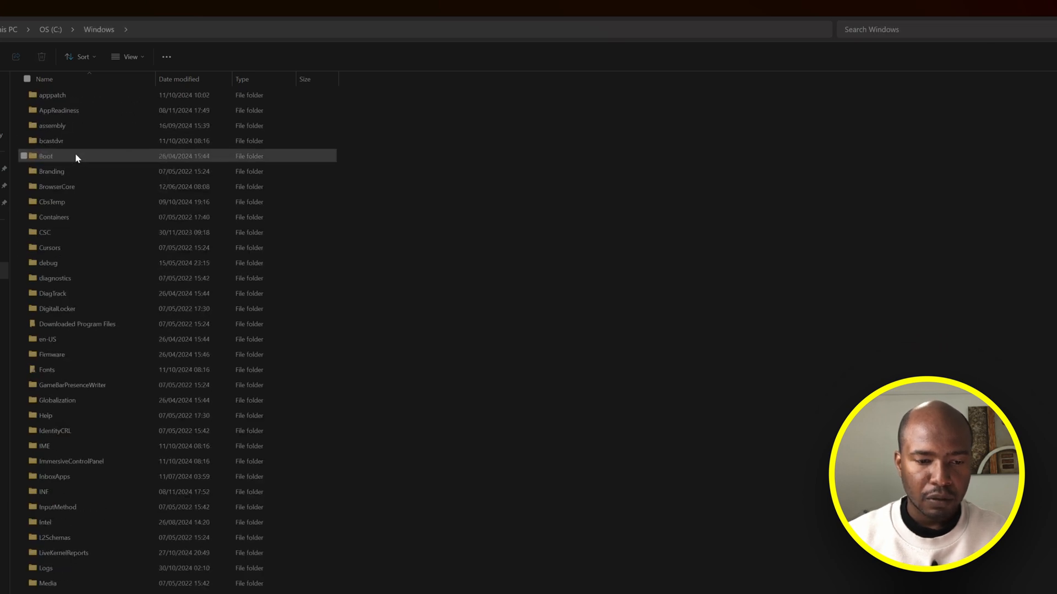
scroll(80, 149, down, 8)
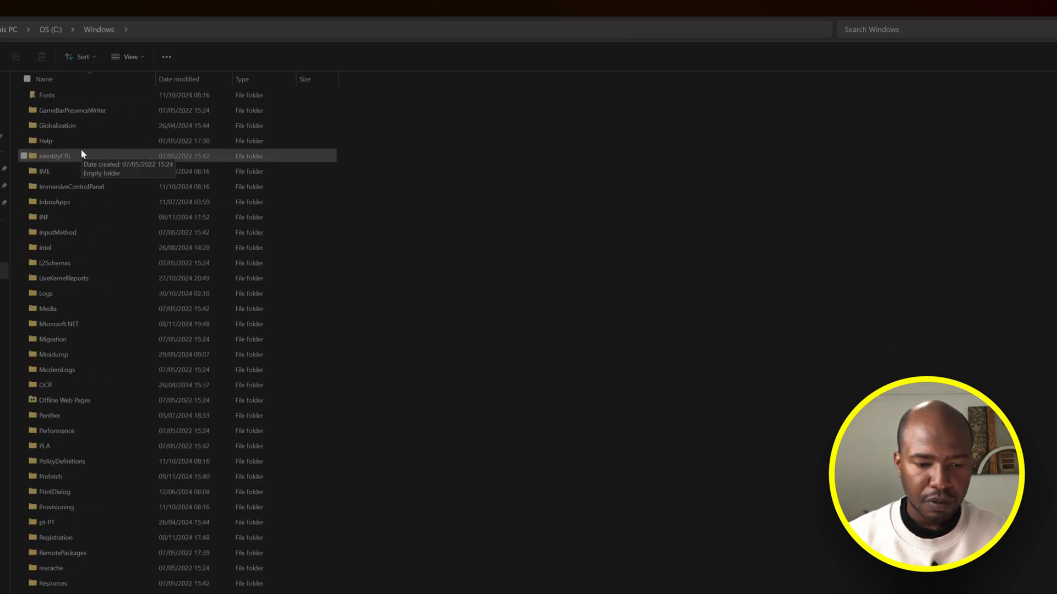
scroll(84, 149, down, 5)
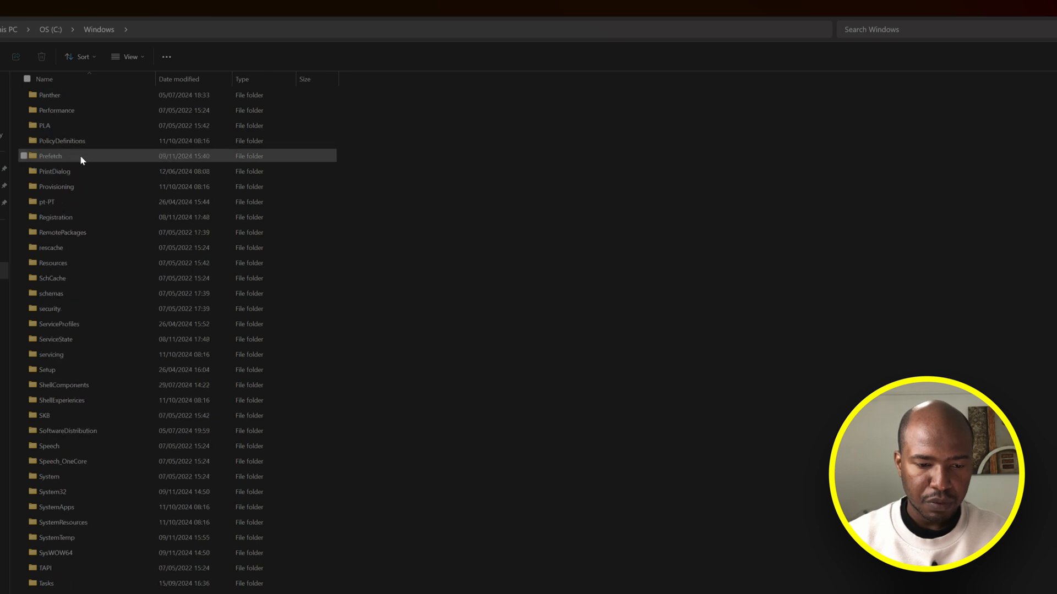
double_click(57, 492)
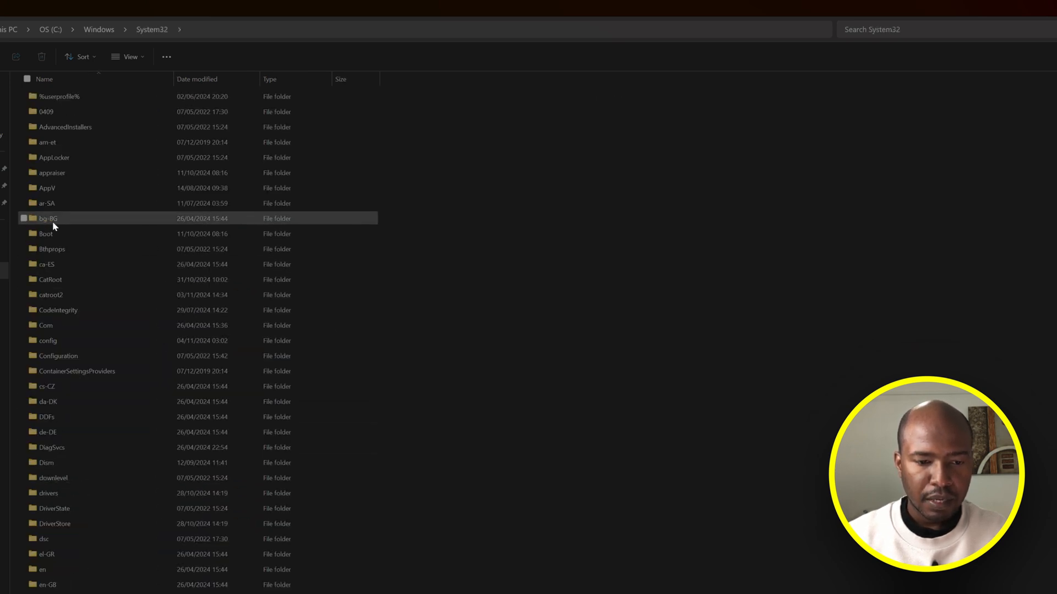
Open the drivers folder inside System32 and go into its etc subfolder.
scroll(60, 209, down, 2)
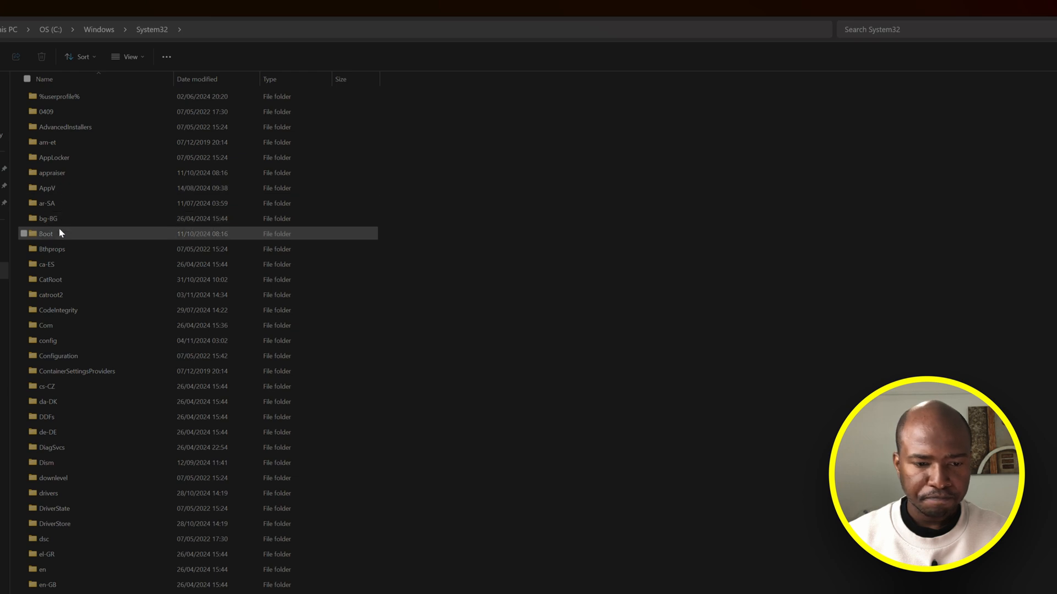
double_click(50, 415)
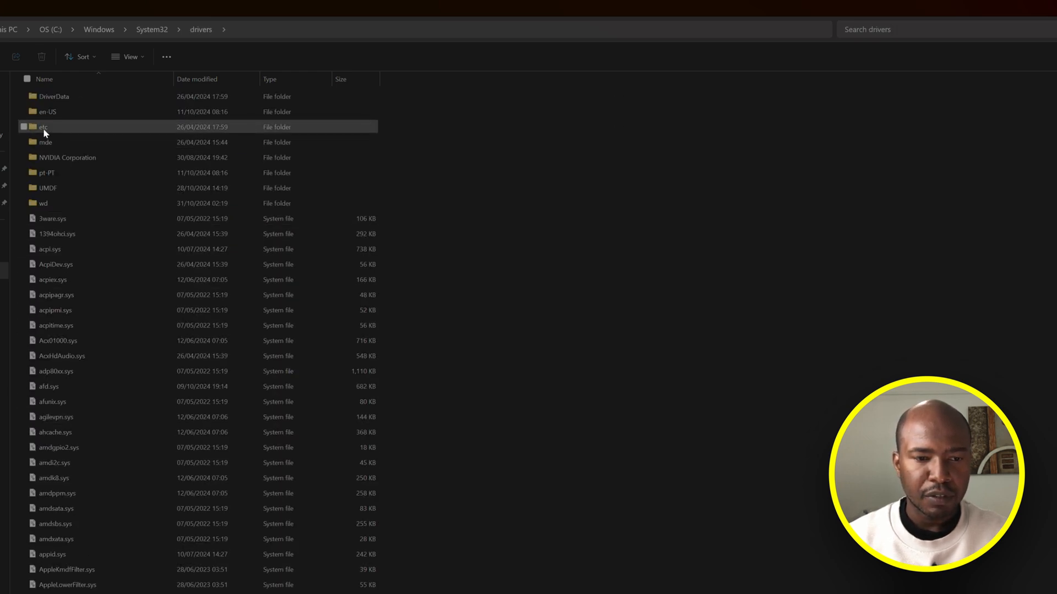
mouse_move(46, 128)
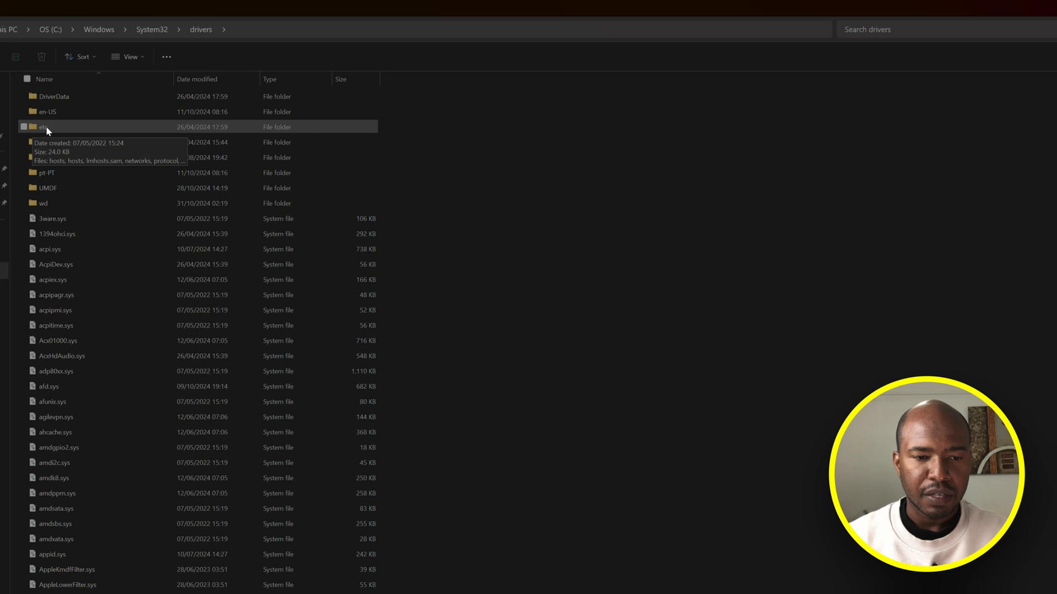
double_click(46, 128)
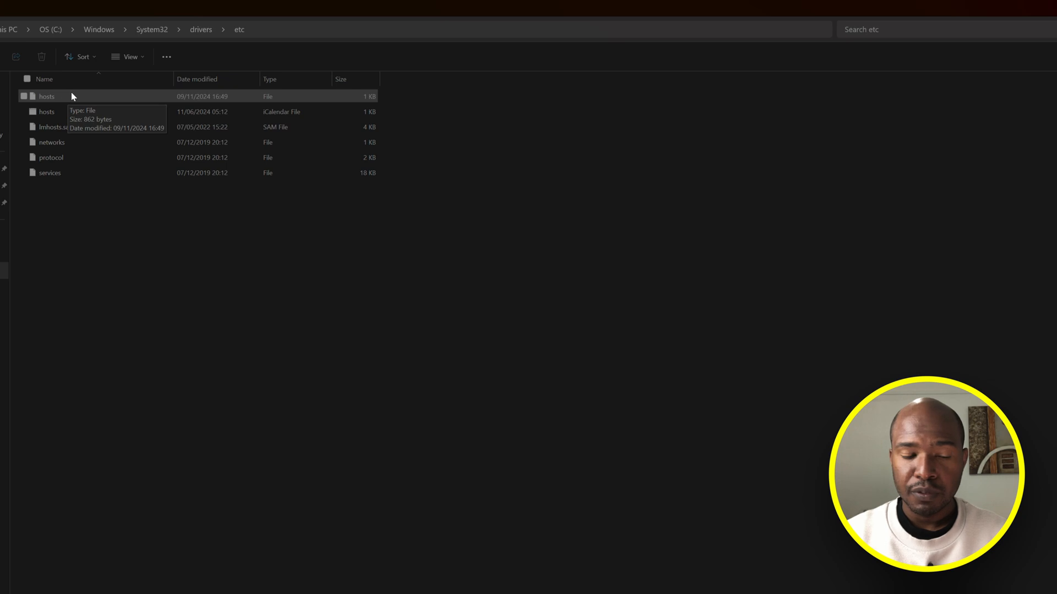
Find Notepad, run it as administrator and allow it to make changes to the device.
click(13, 584)
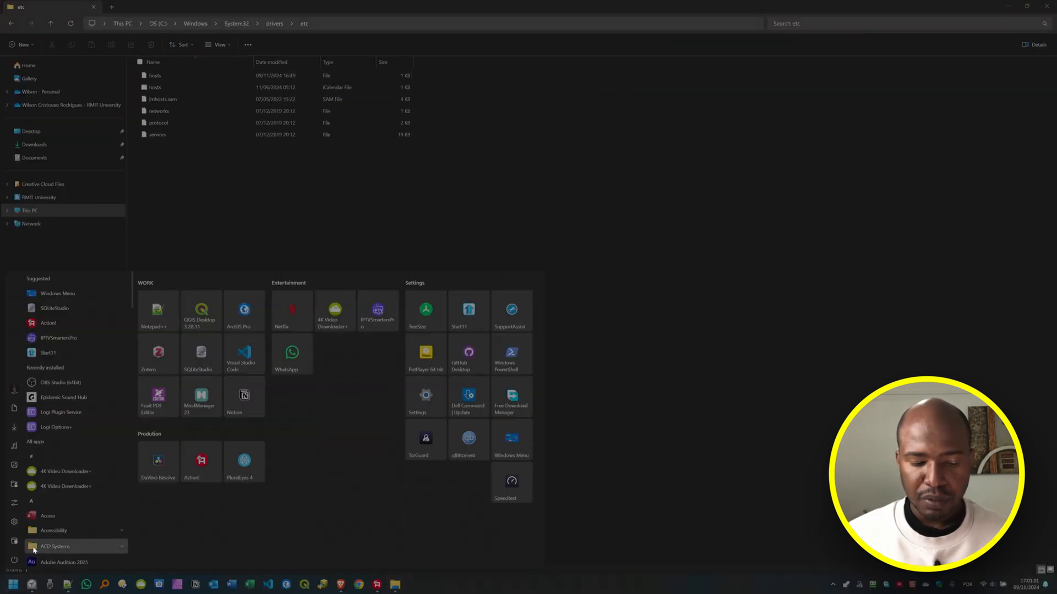
text(notepad)
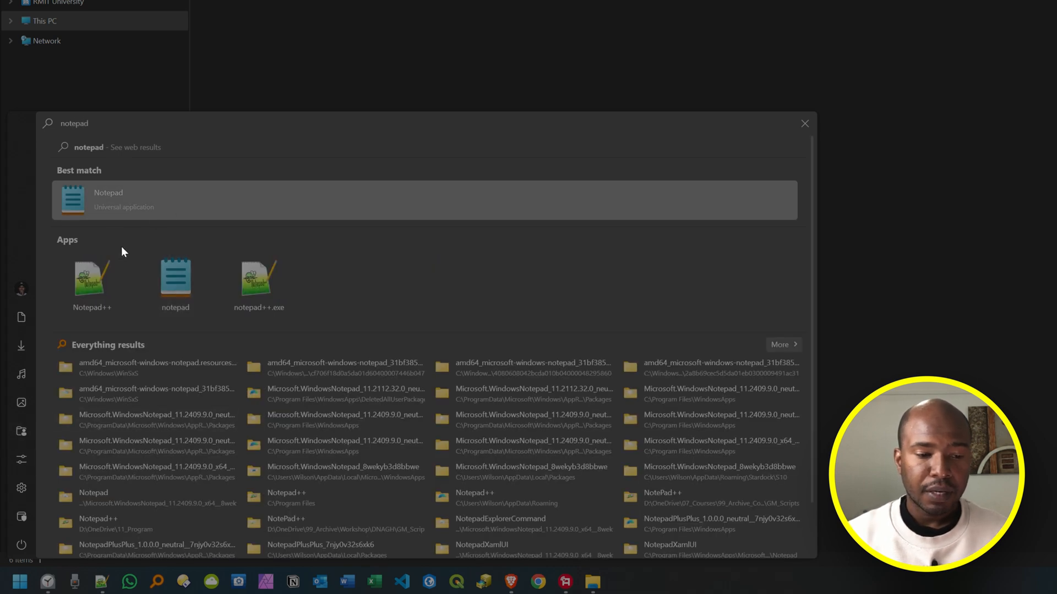
right_click(110, 196)
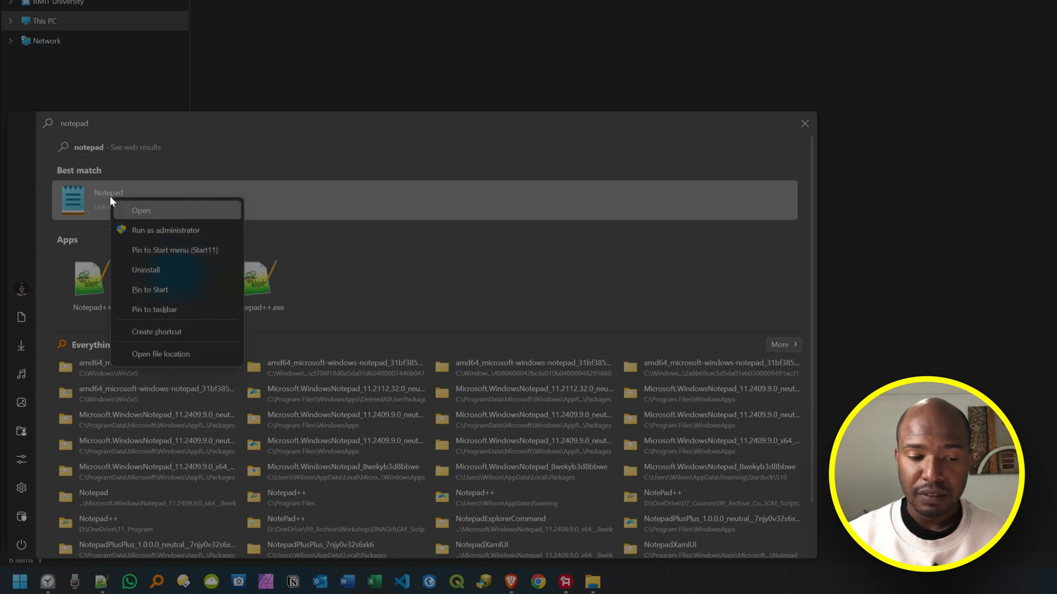
click(156, 231)
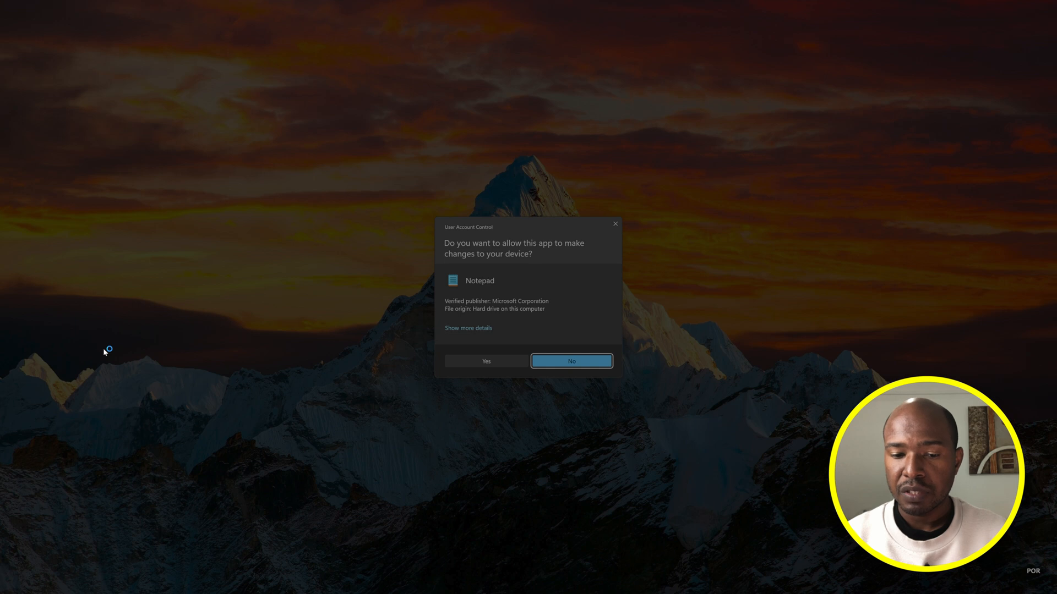
click(489, 360)
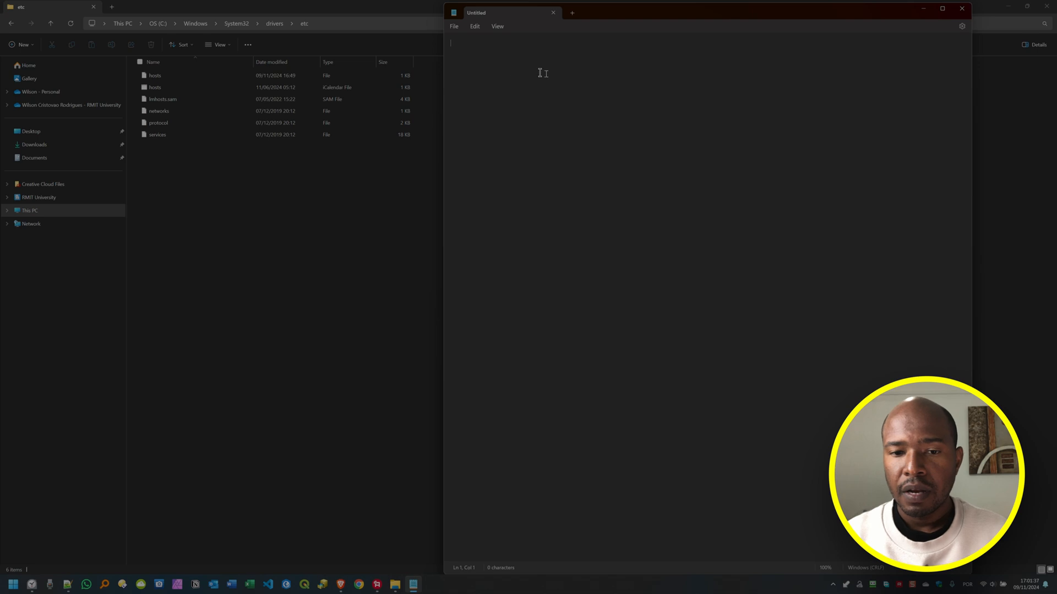
Start opening a file in Notepad and browse from This PC to the Windows folder on the OS (C:) drive.
drag(152, 80, 589, 124)
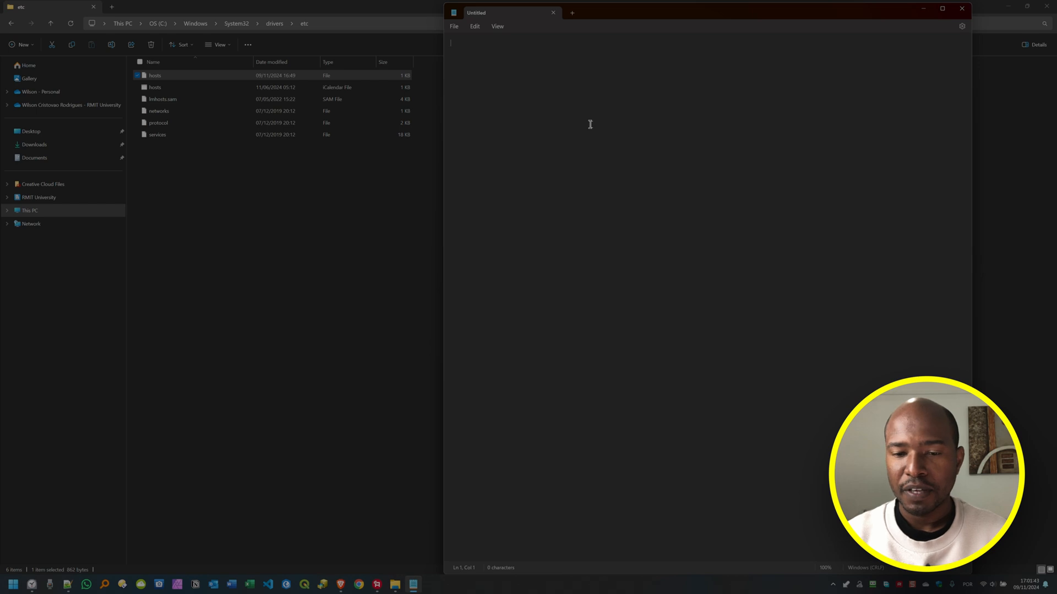
click(453, 27)
click(460, 71)
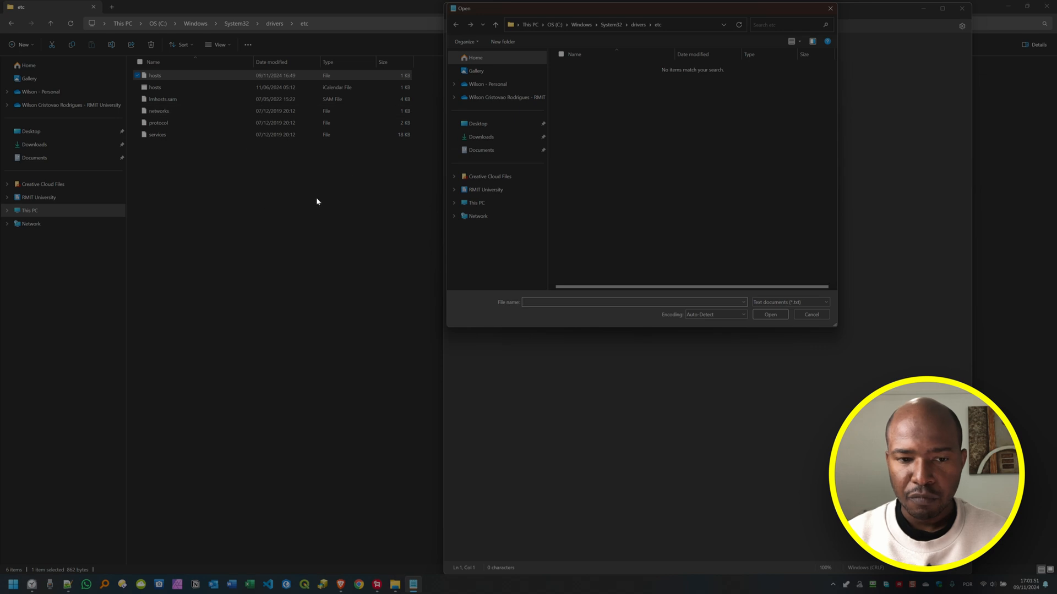
click(474, 203)
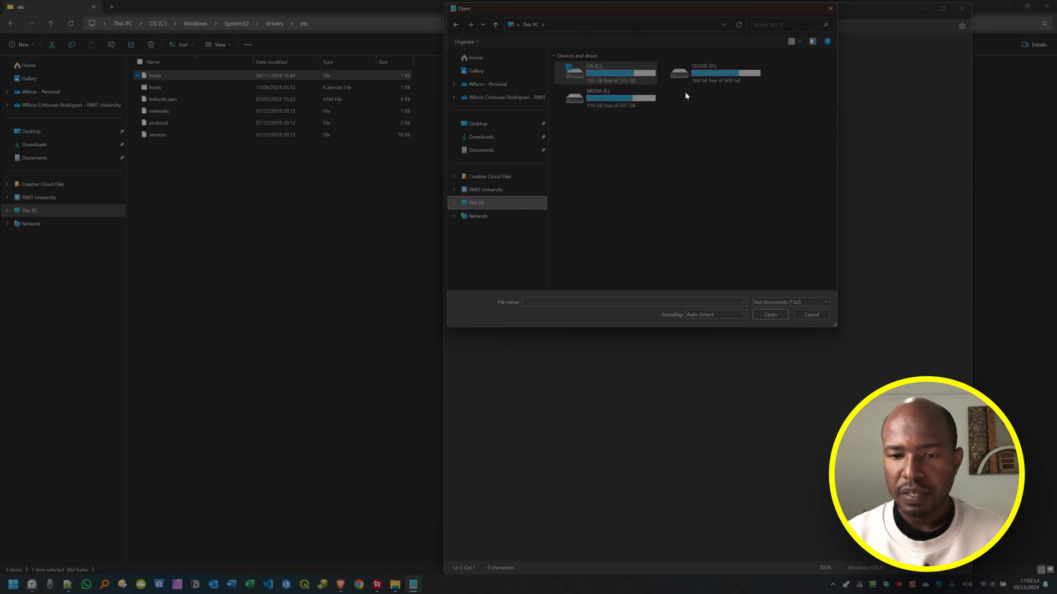
double_click(598, 75)
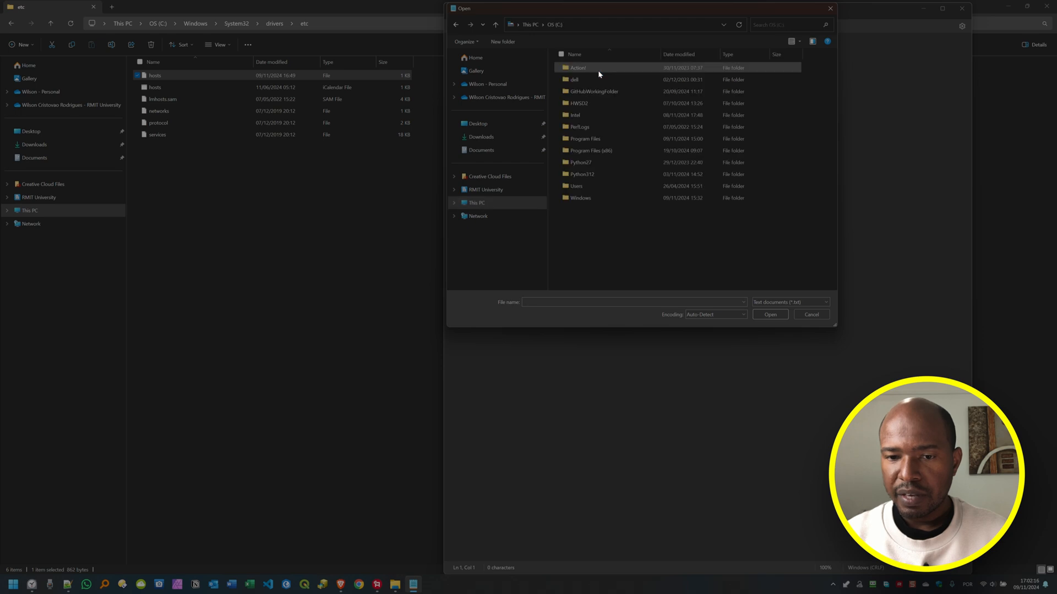
double_click(578, 115)
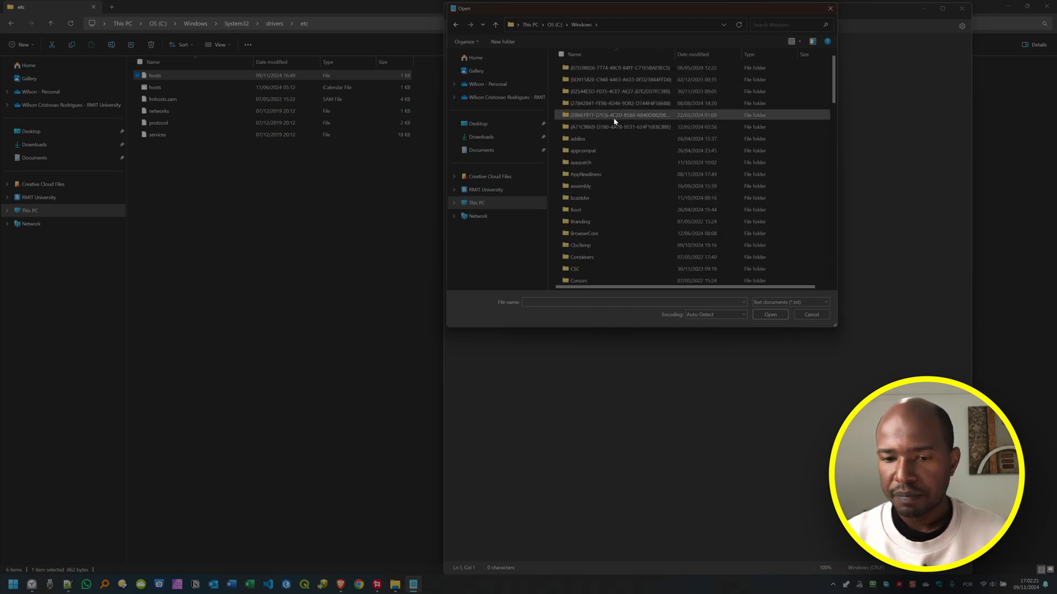
Browse from the Windows folder through System32 and drivers into the etc folder.
scroll(613, 118, down, 7)
scroll(615, 121, down, 3)
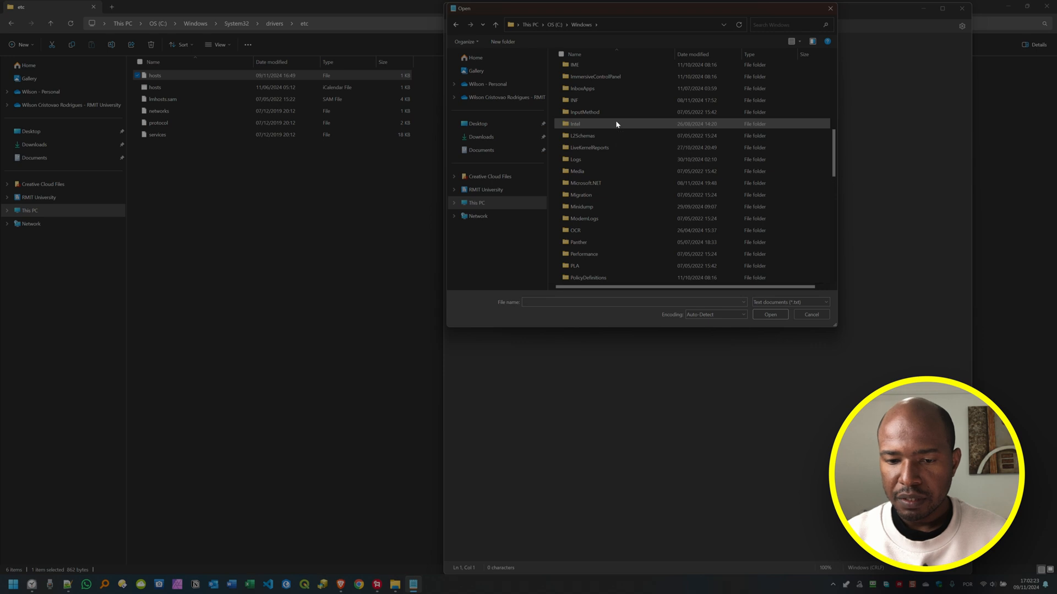
scroll(602, 118, down, 6)
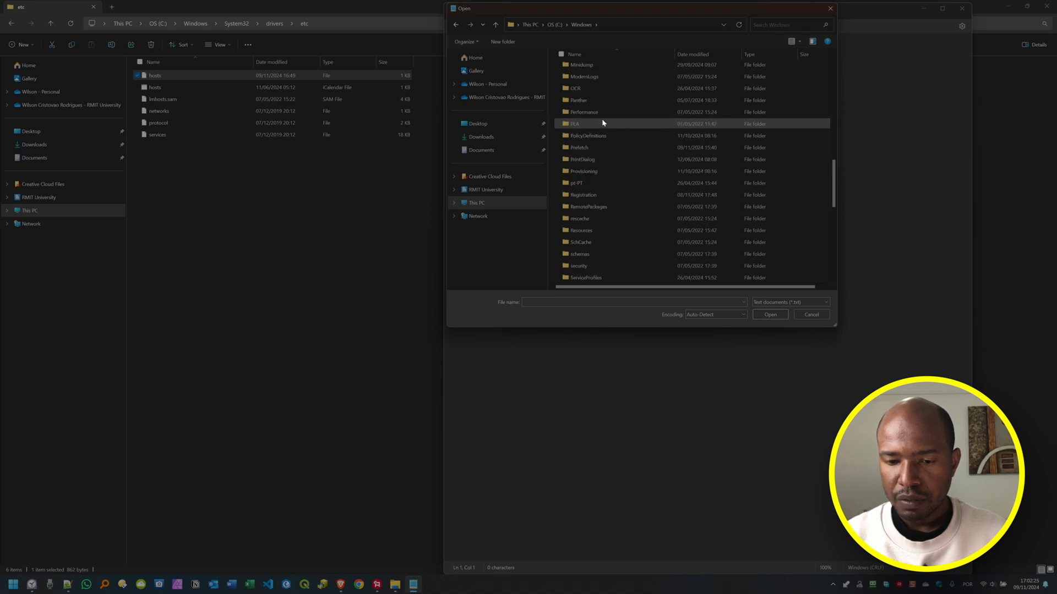
scroll(603, 119, down, 2)
double_click(583, 229)
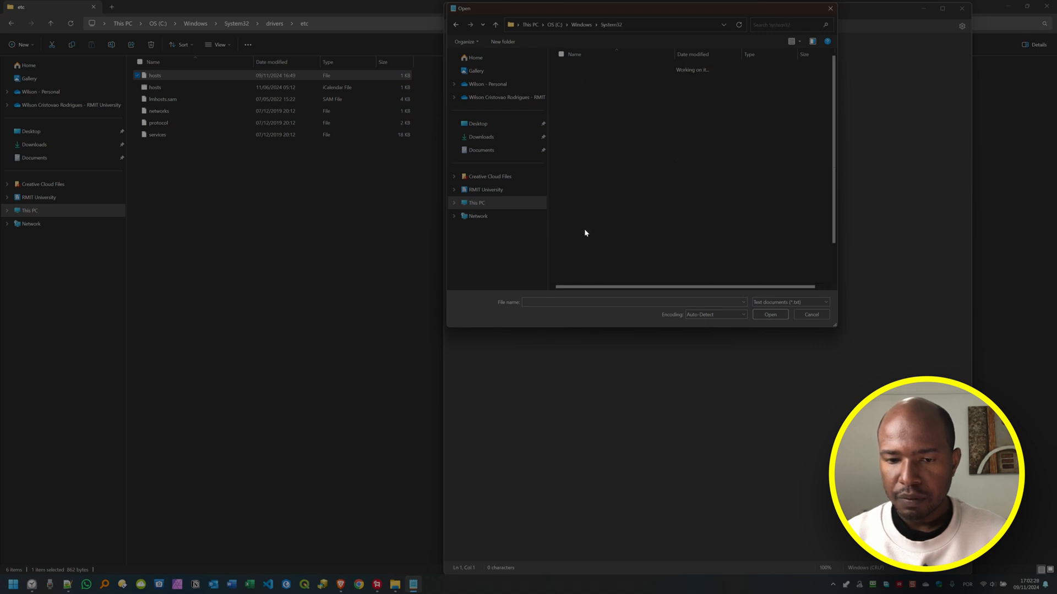
scroll(600, 118, down, 3)
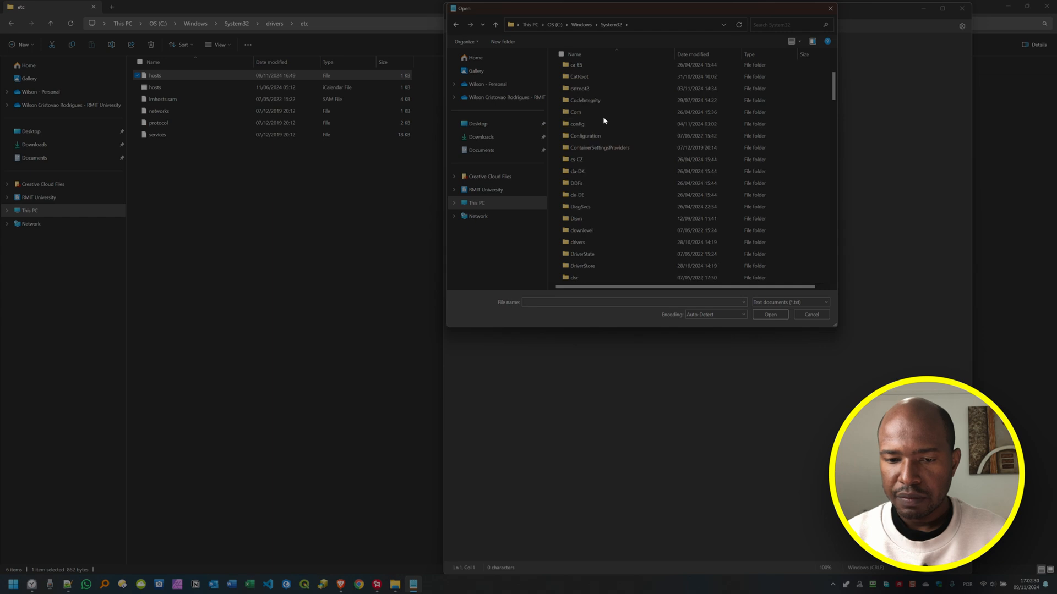
double_click(577, 238)
double_click(577, 91)
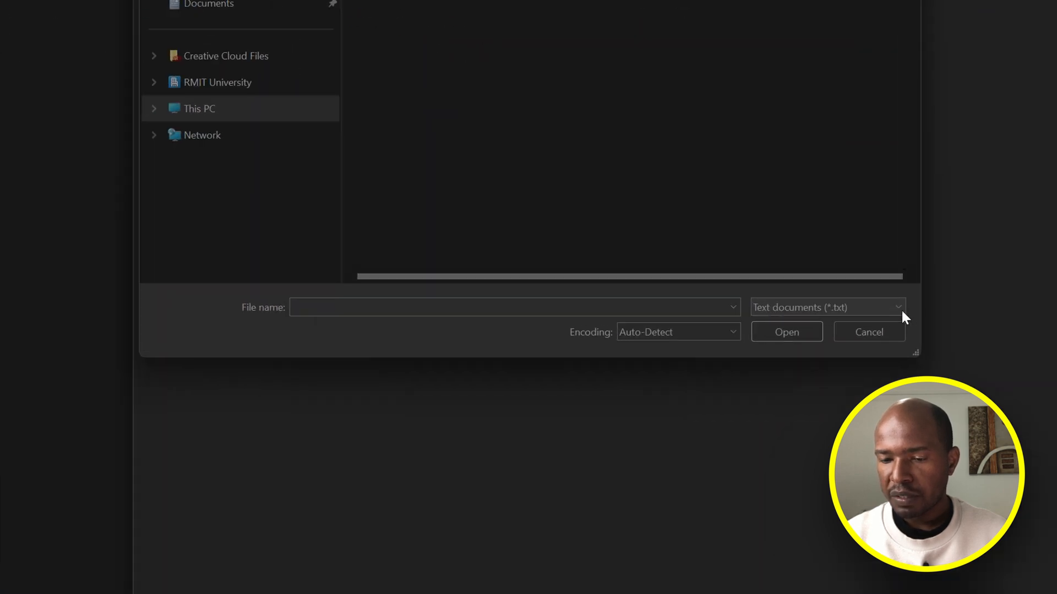
Show all file types in the etc folder and open the extensionless hosts file in Notepad.
click(899, 307)
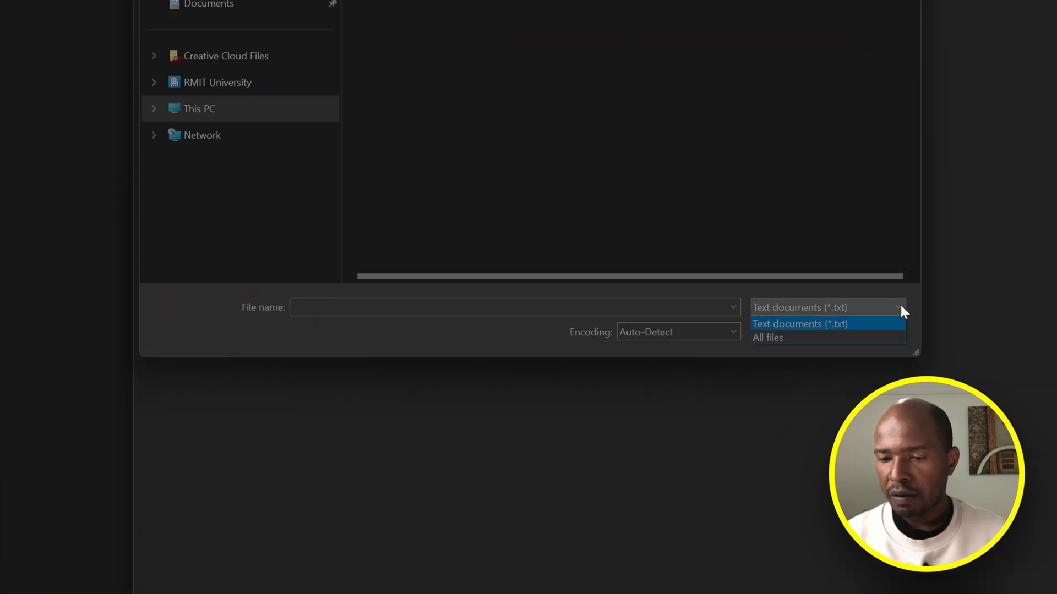
click(775, 337)
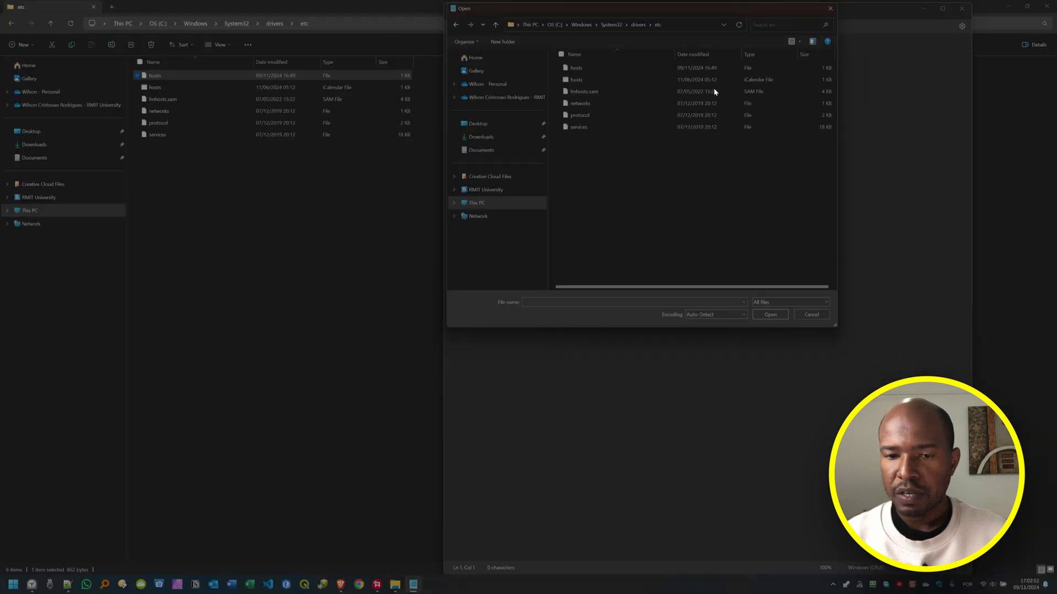
click(579, 68)
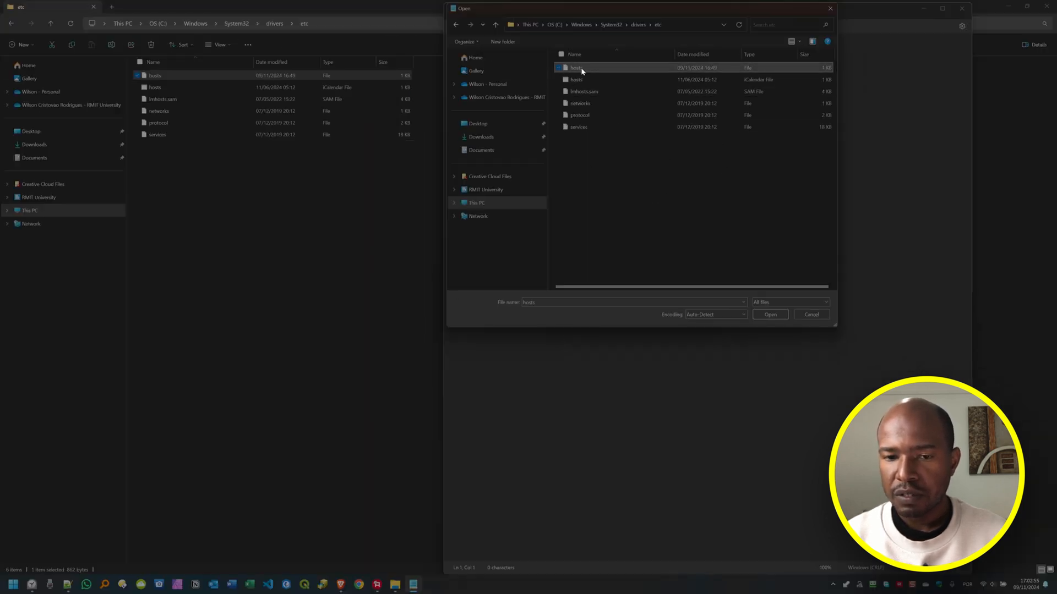
click(768, 315)
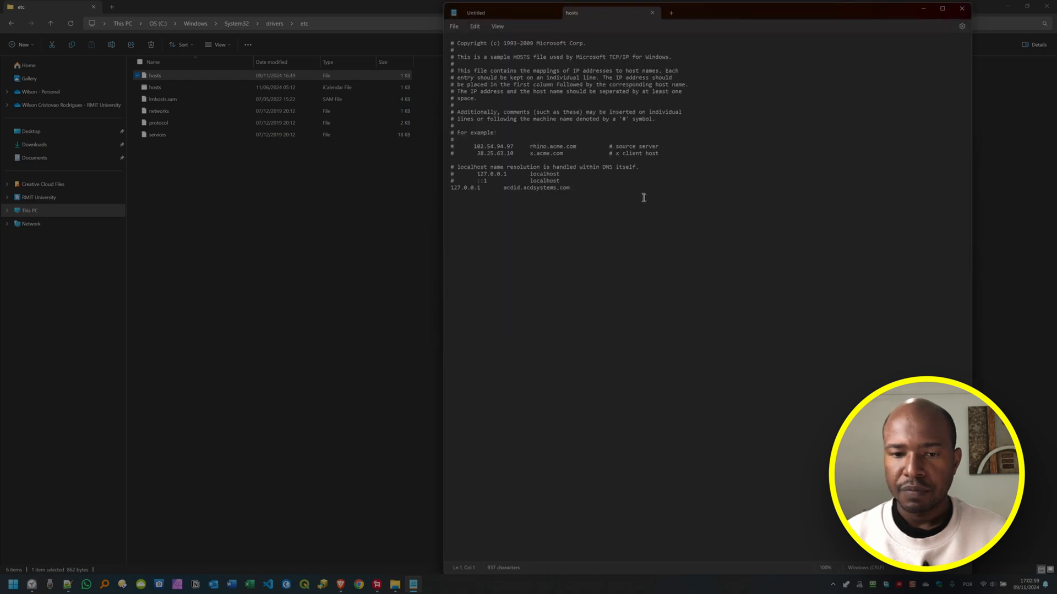
Copy the Facebook page address from the Brave browser and paste it into the hosts file, three lines below the last entry.
click(576, 189)
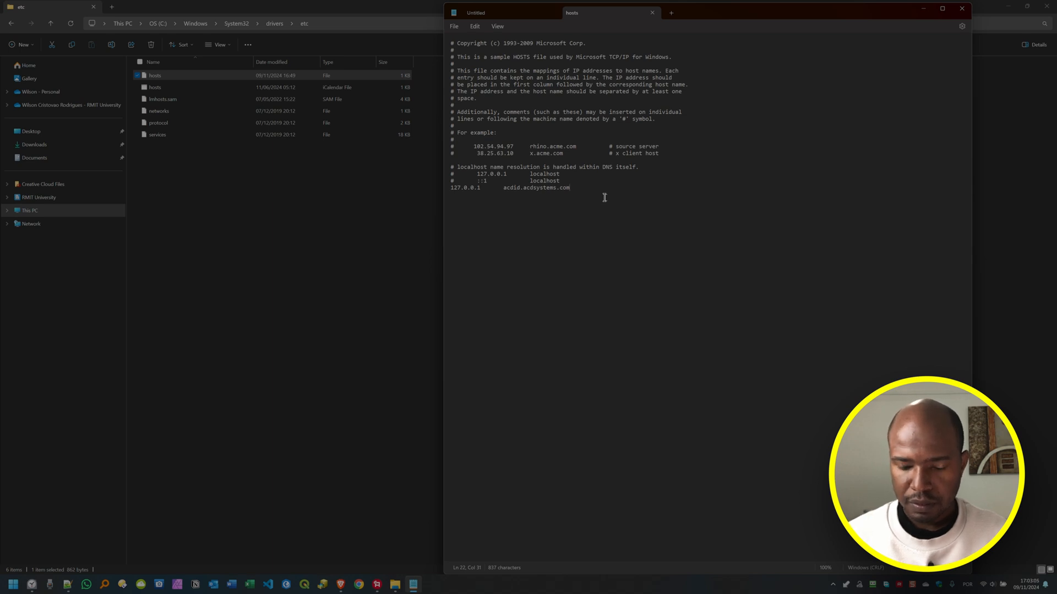
key(Return)
key(Return)
key(Return)
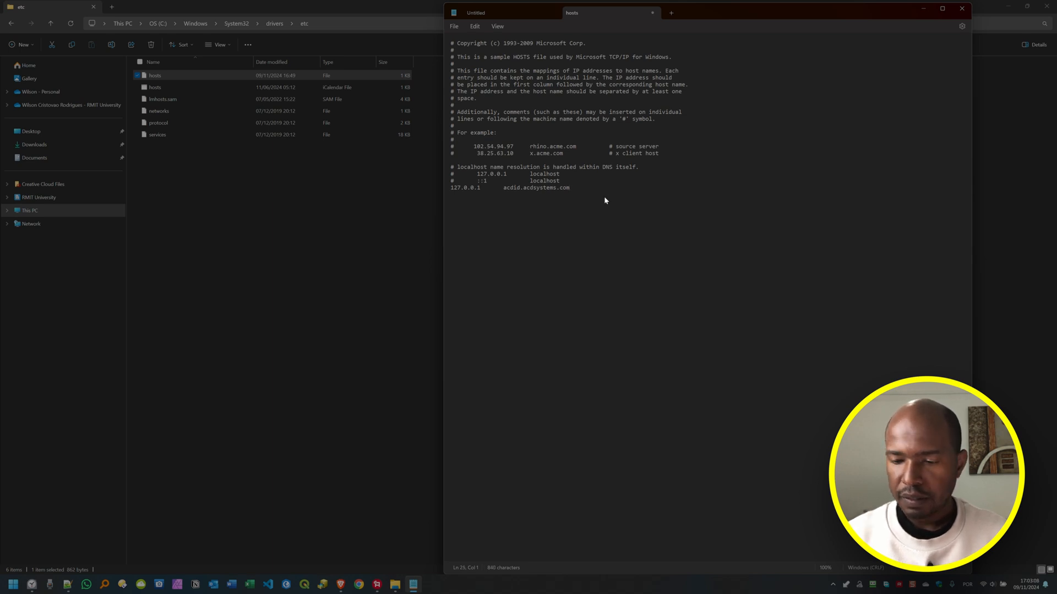
click(349, 590)
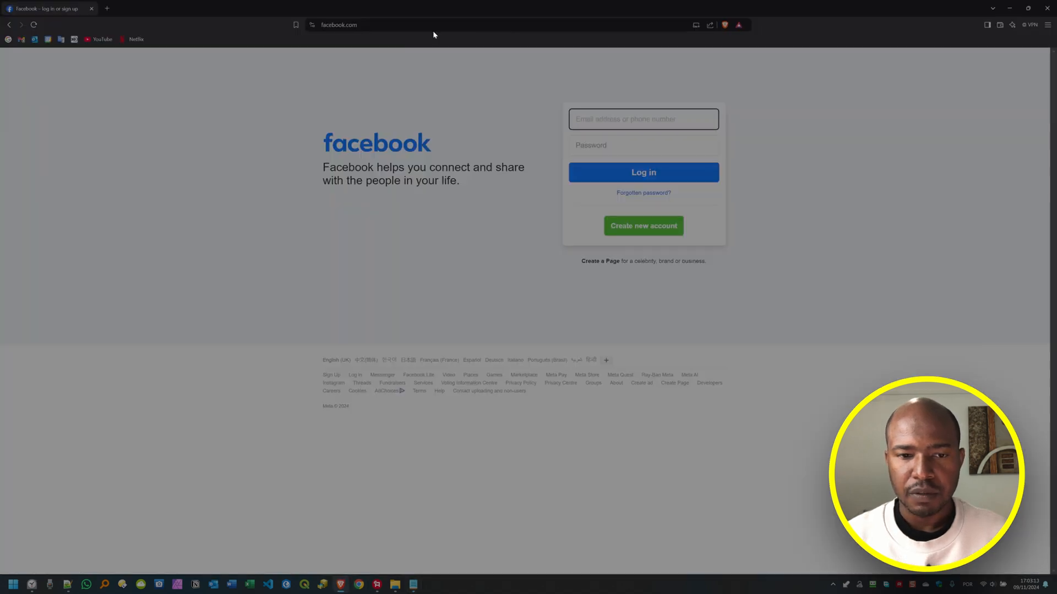
click(432, 25)
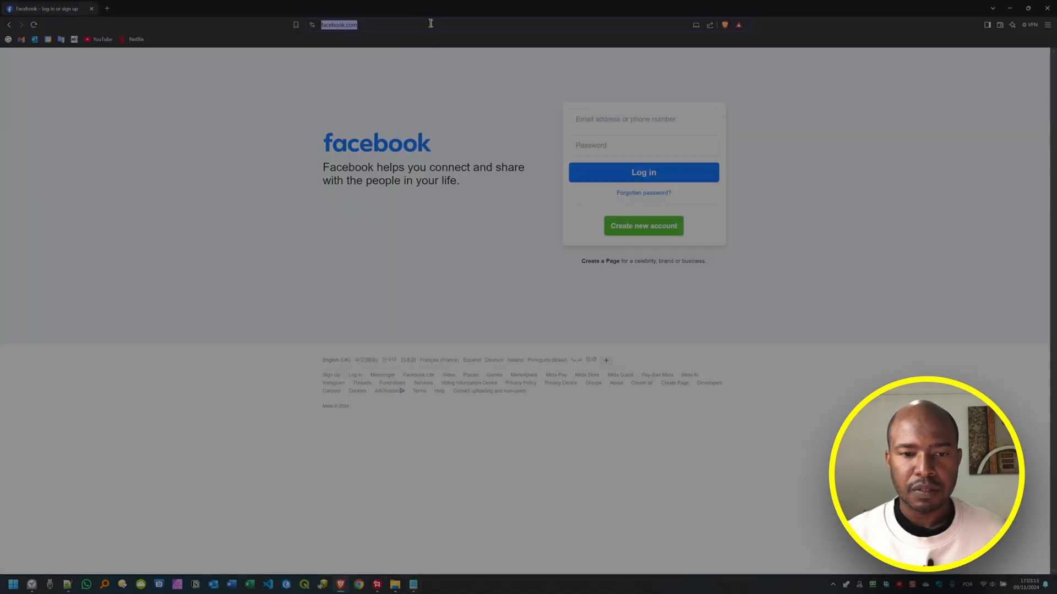
right_click(346, 28)
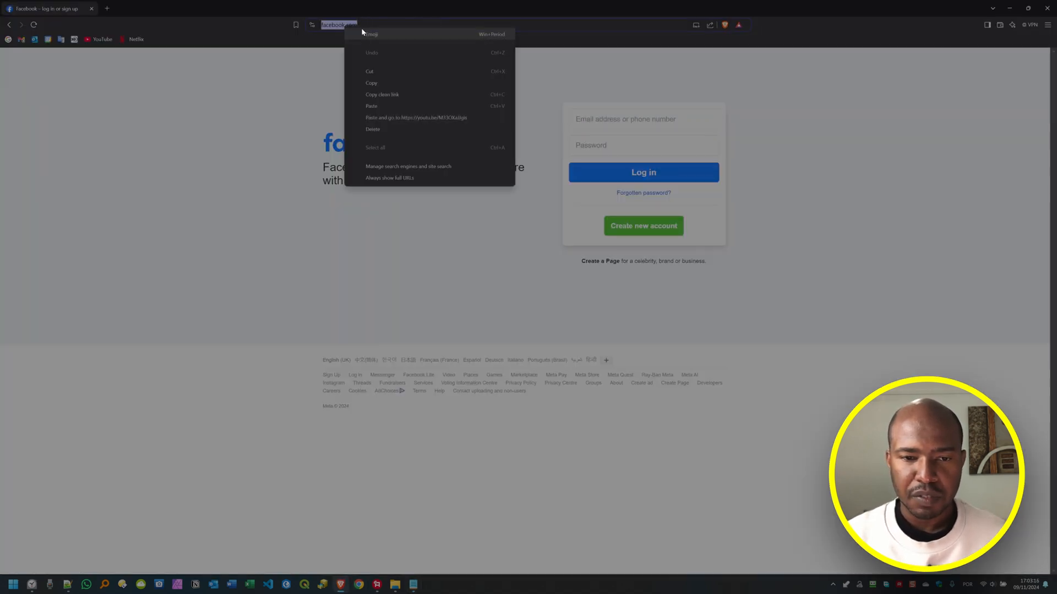
click(377, 83)
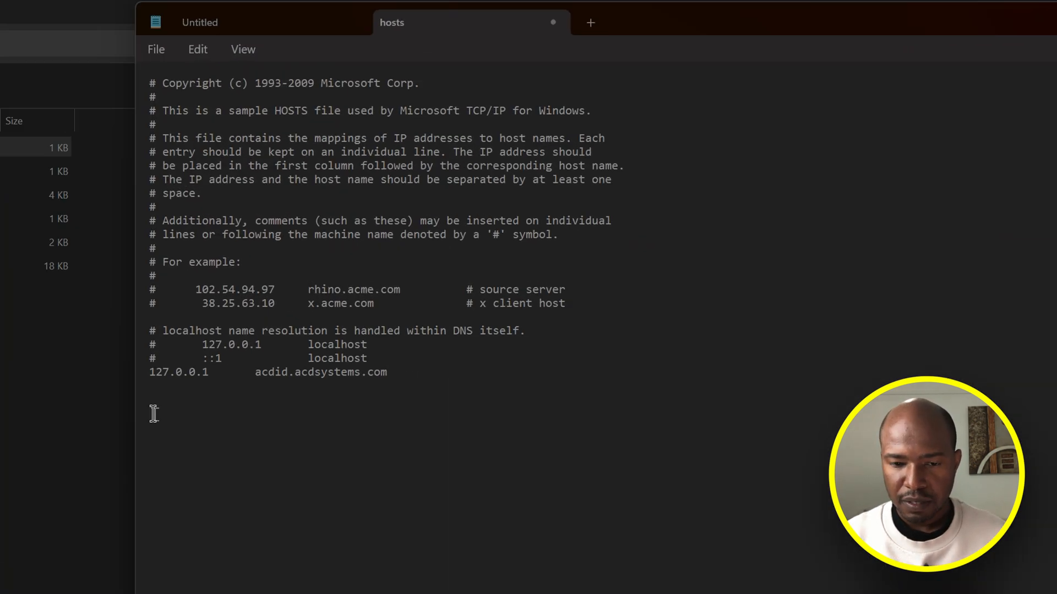
right_click(453, 212)
click(199, 534)
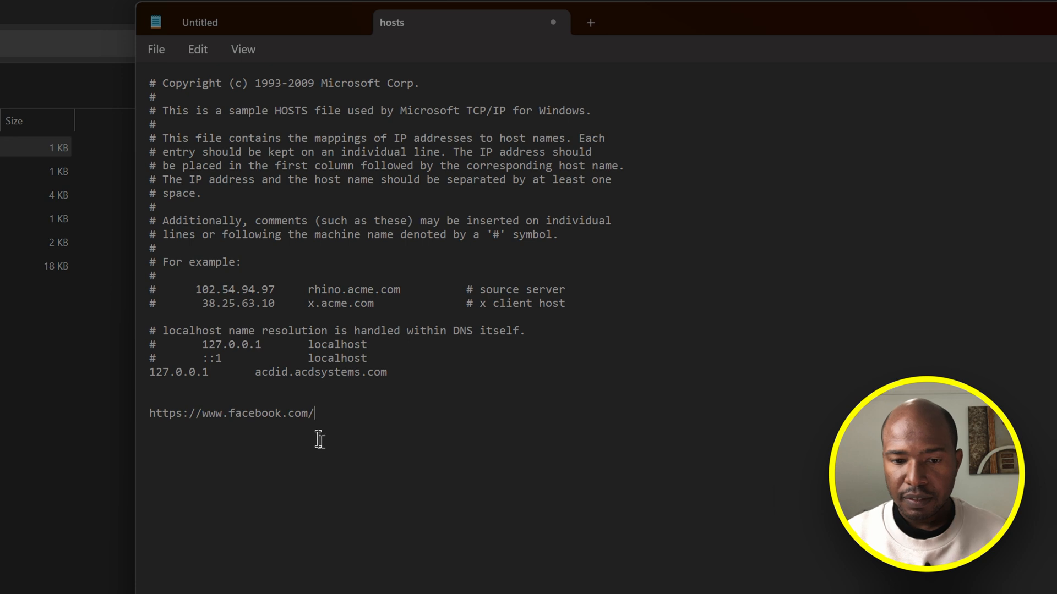
Copy 127.0.0.1 from the acdid.acdsystems.com entry and paste it in front of the Facebook address.
click(150, 374)
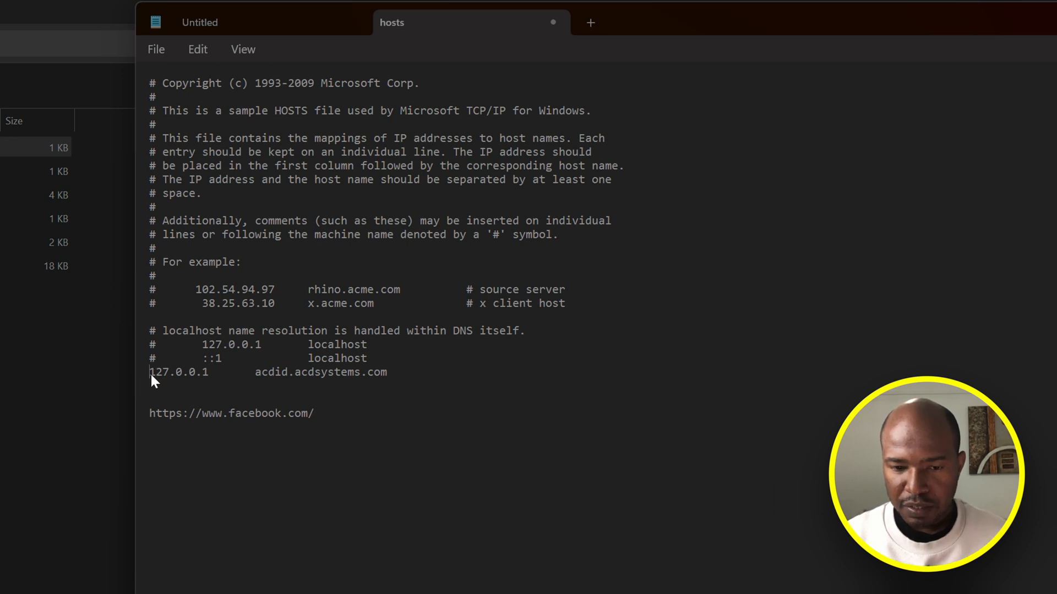
click(147, 413)
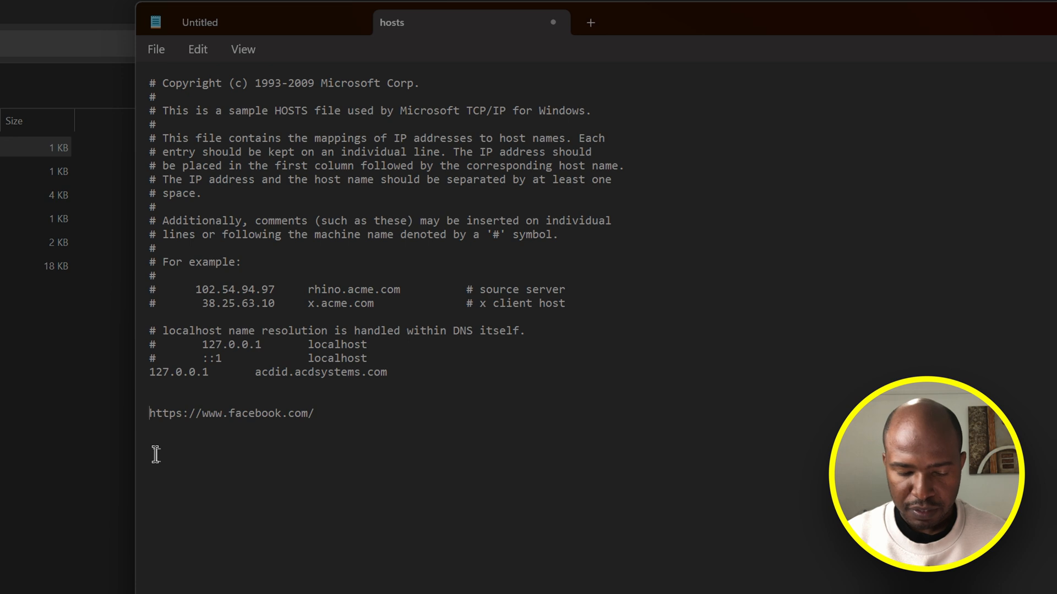
key(ctrl+v)
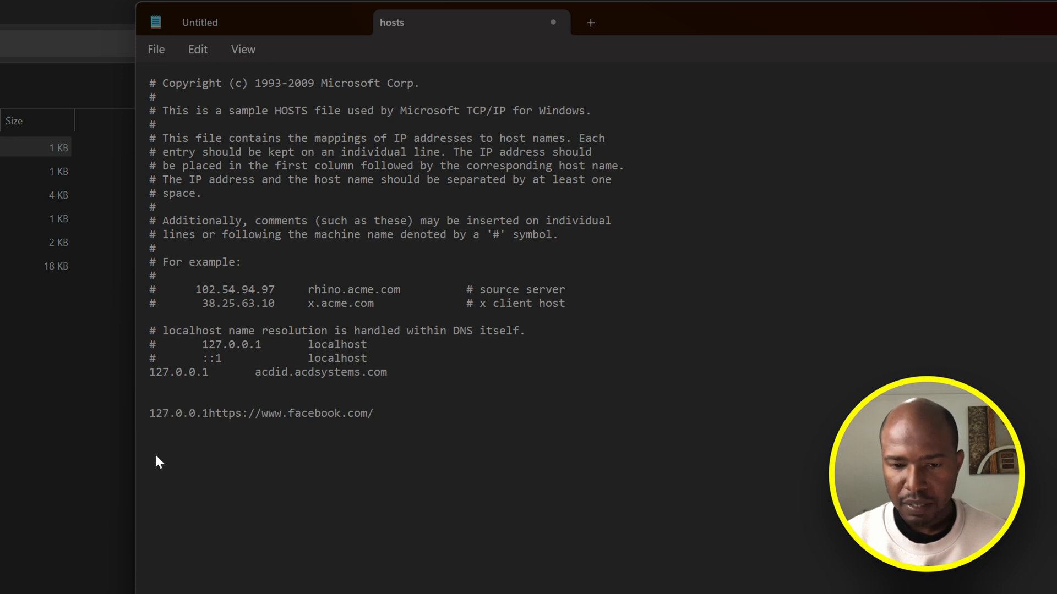
click(267, 415)
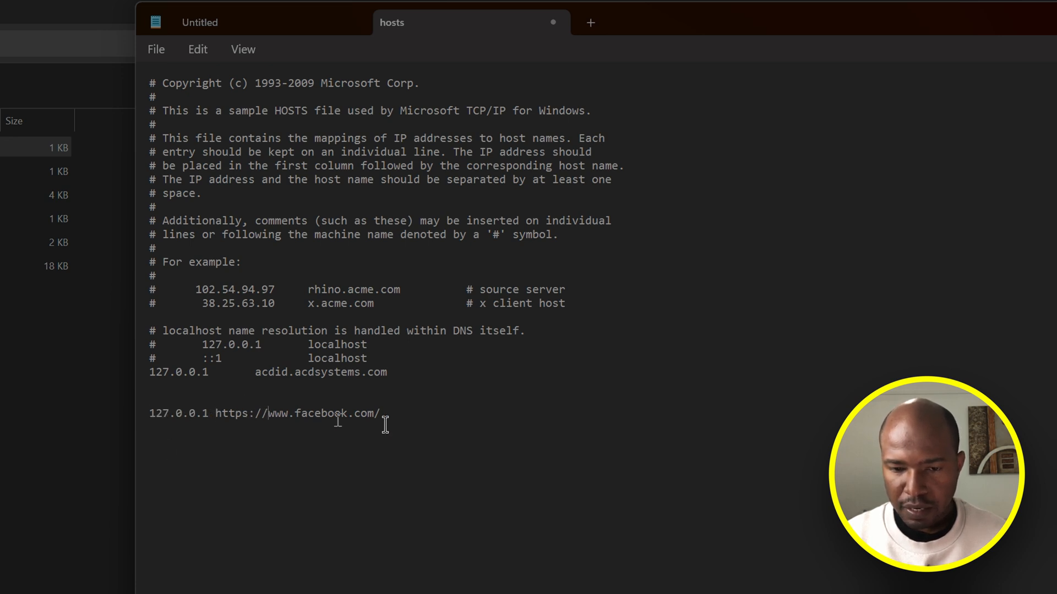
key(BackSpace)
key(BackSpace)
key(BackSpace)
key(BackSpace)
key(BackSpace)
key(BackSpace)
key(BackSpace)
key(BackSpace)
click(346, 414)
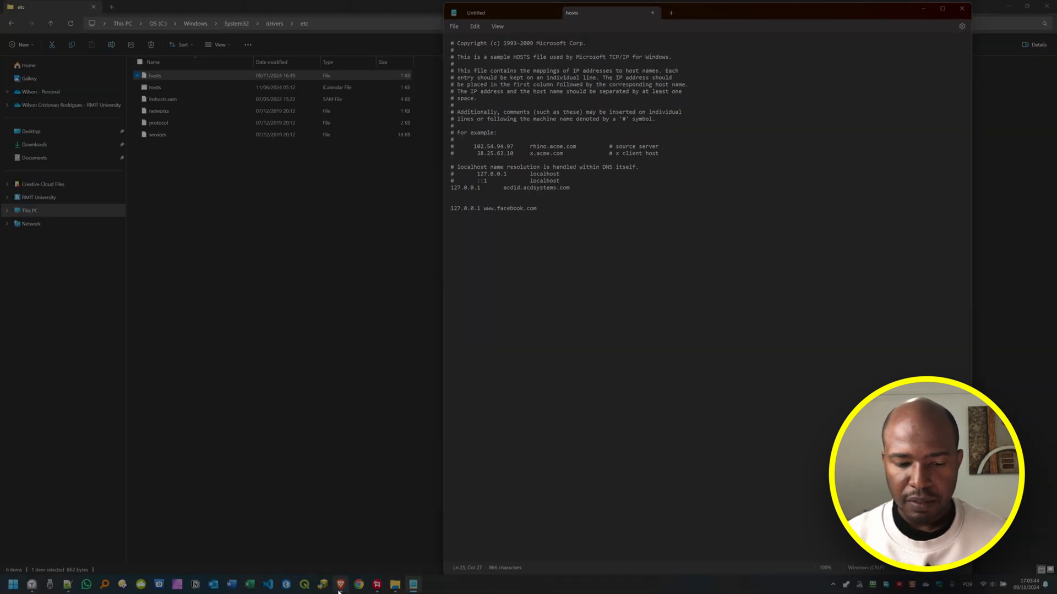
Switch to Brave, reload the Facebook page to check whether it still loads, and return to Notepad.
click(340, 586)
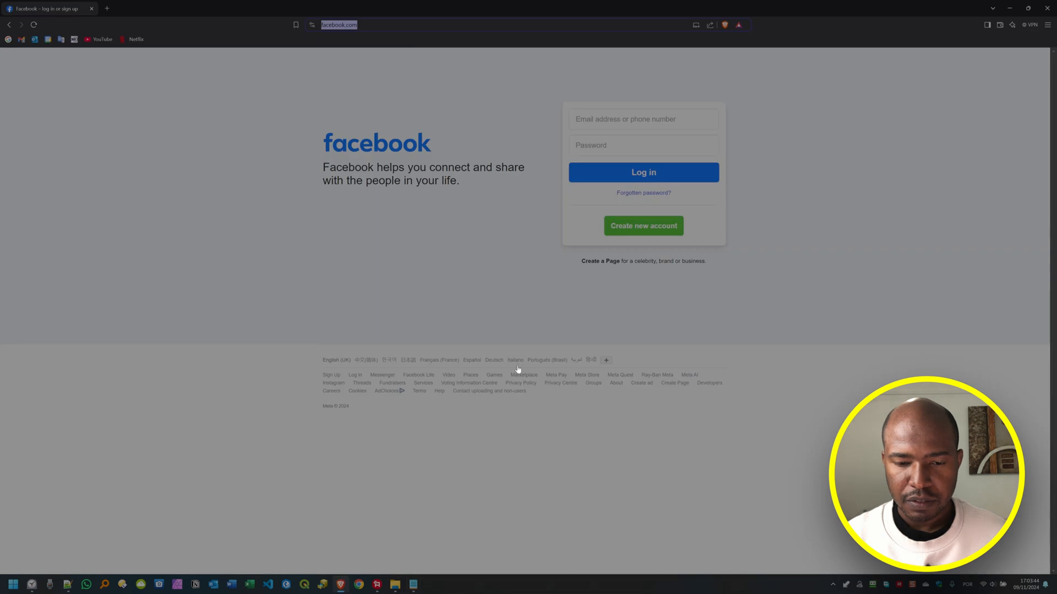
click(34, 25)
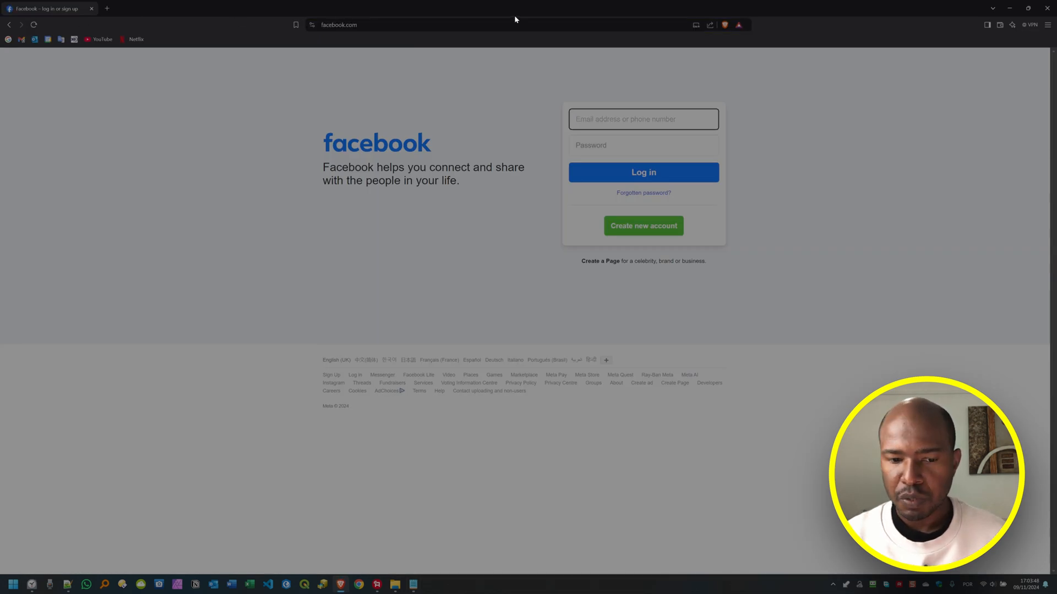
click(1009, 9)
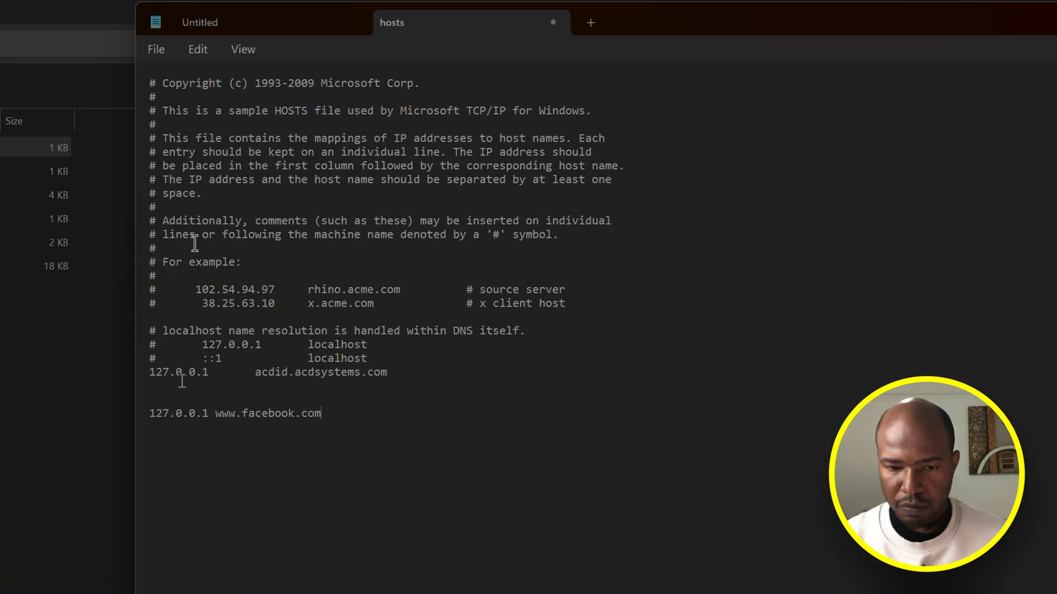
Save the hosts file and reload the Facebook page in Brave to test the block.
click(453, 26)
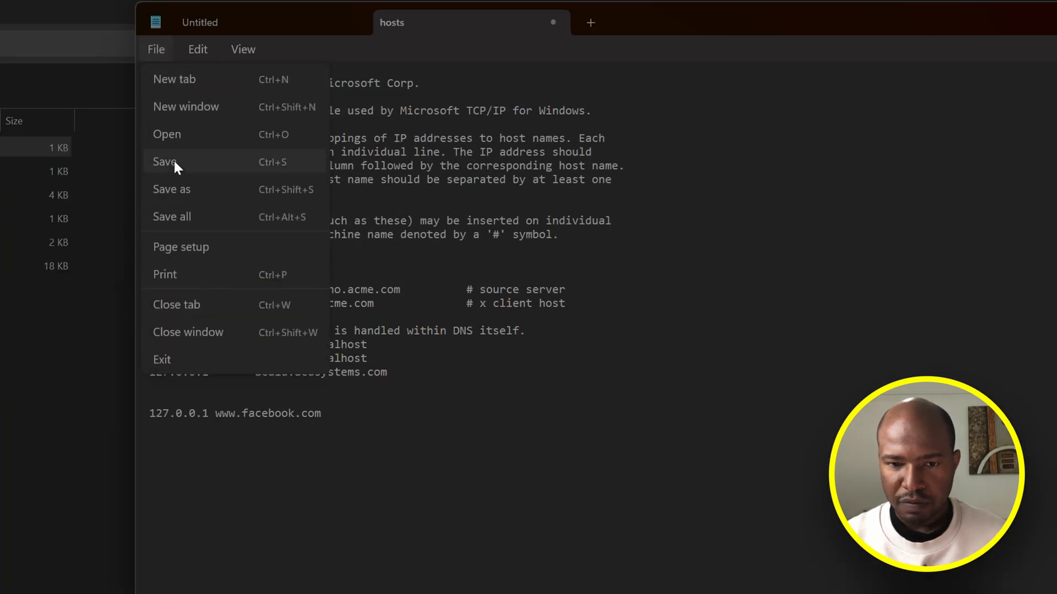
click(175, 164)
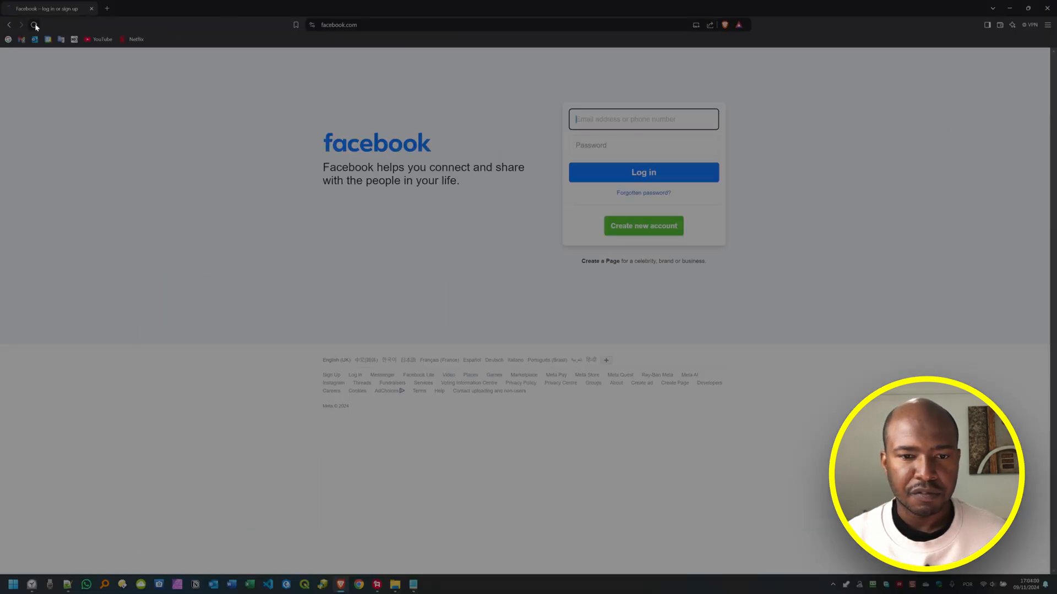
click(35, 25)
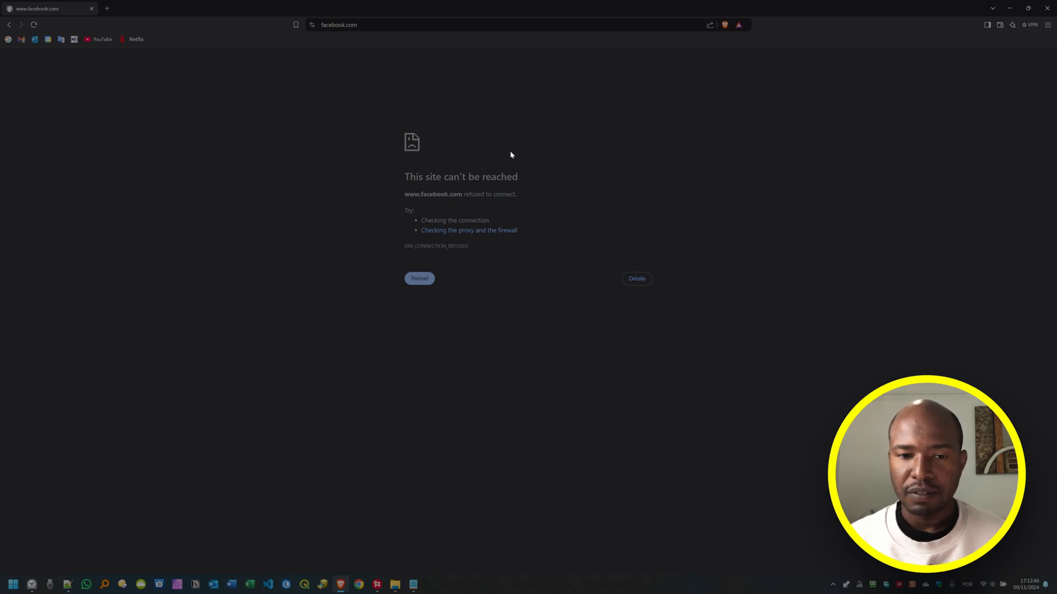
click(342, 586)
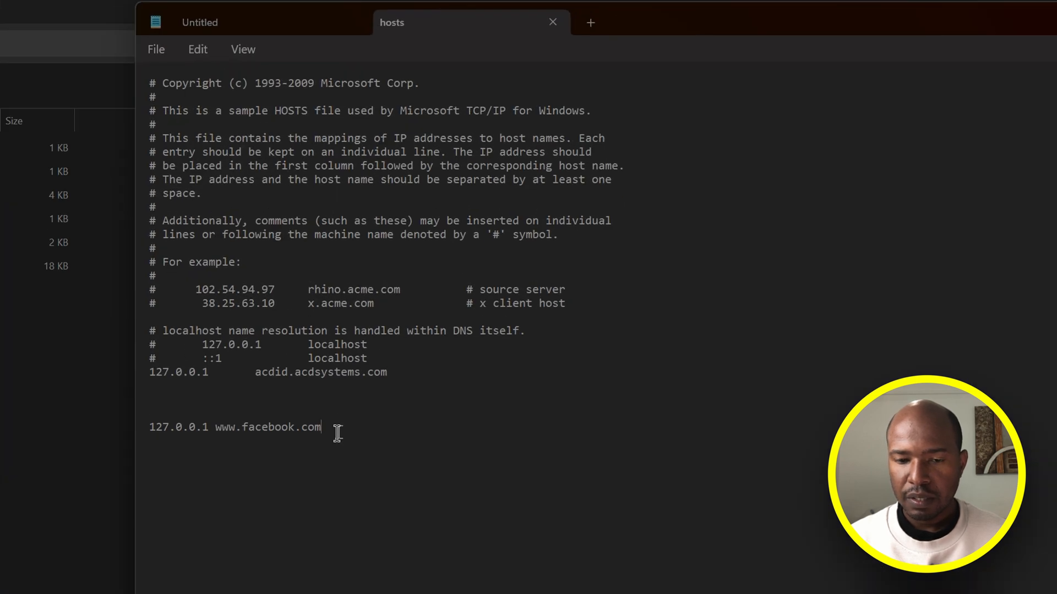
key(Return)
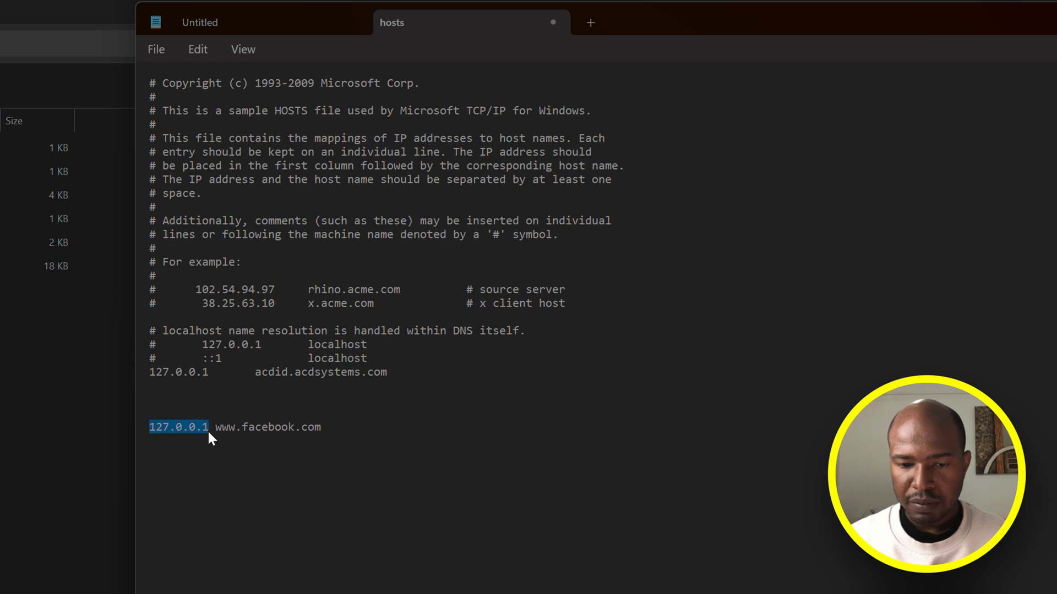
click(373, 427)
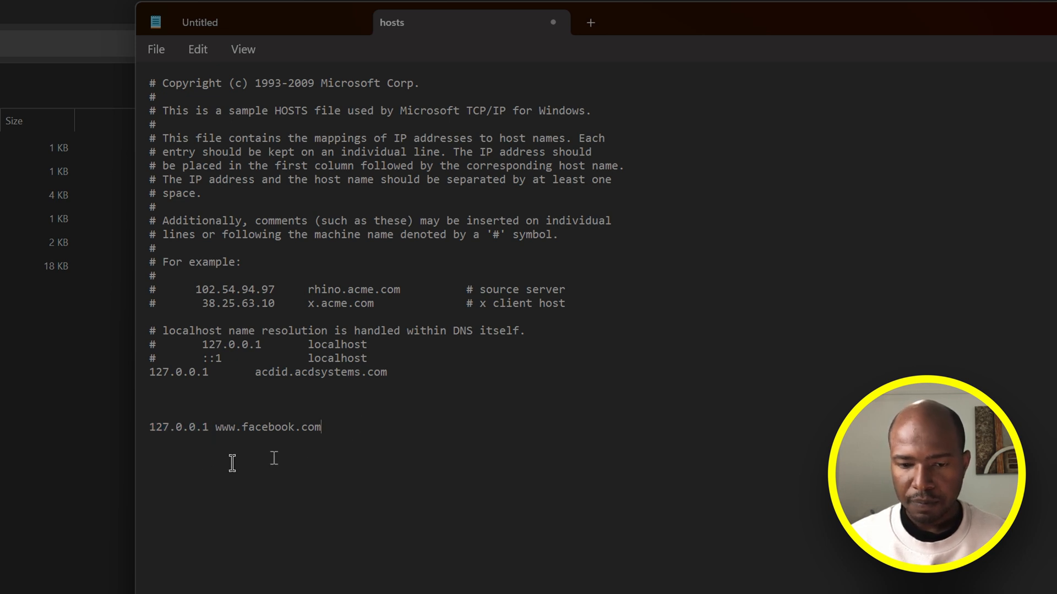
click(158, 447)
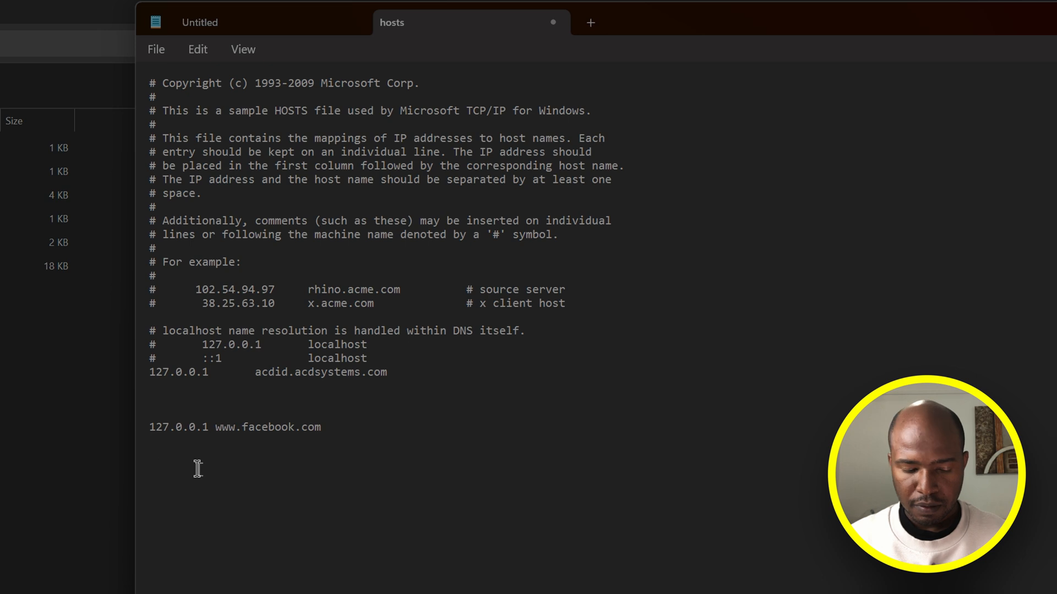
text(127.0.0.1)
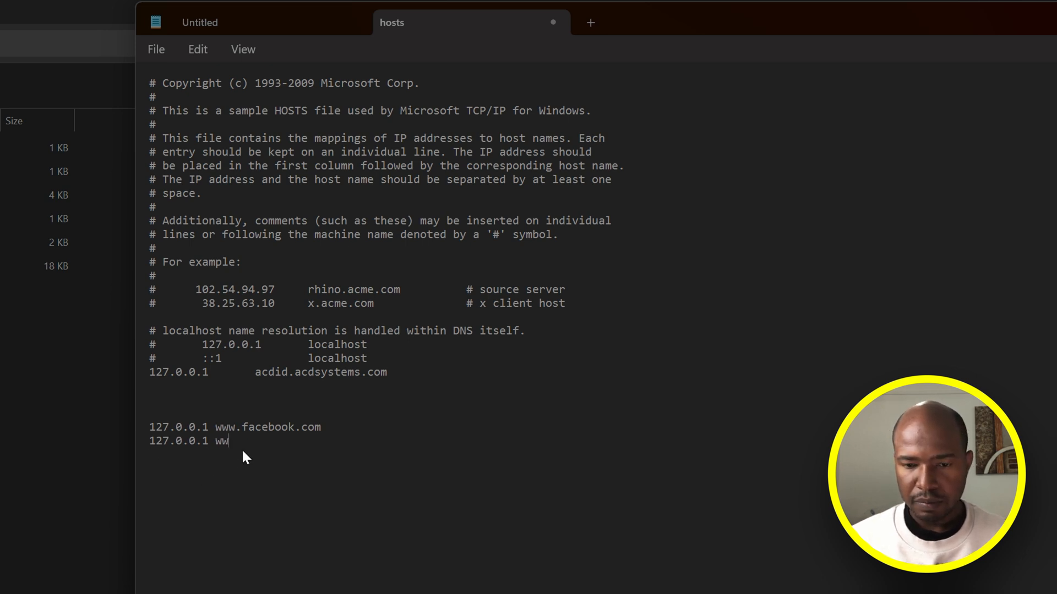
text(www.youtube.com)
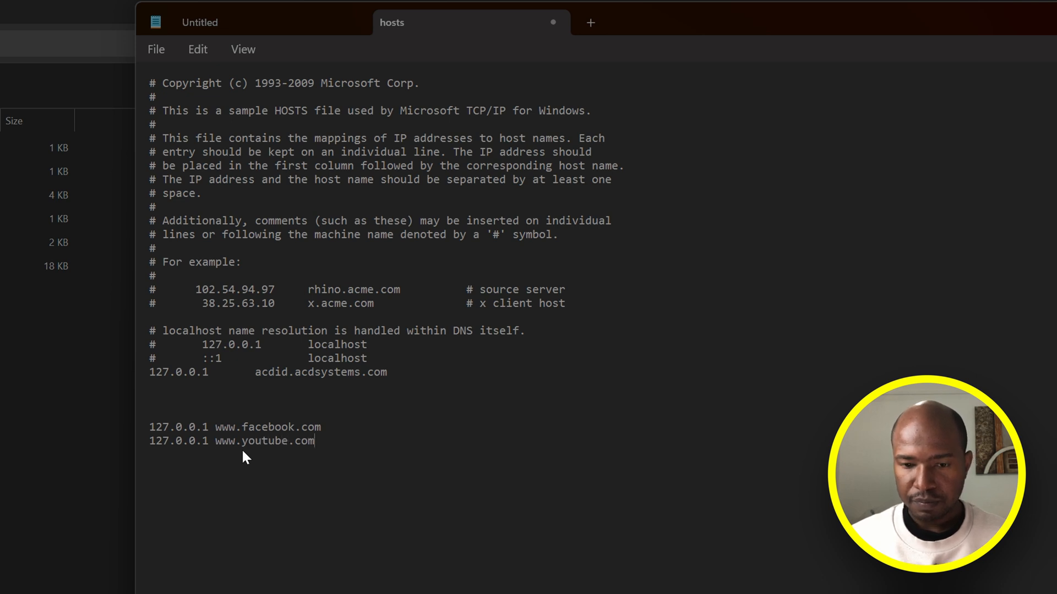
click(157, 51)
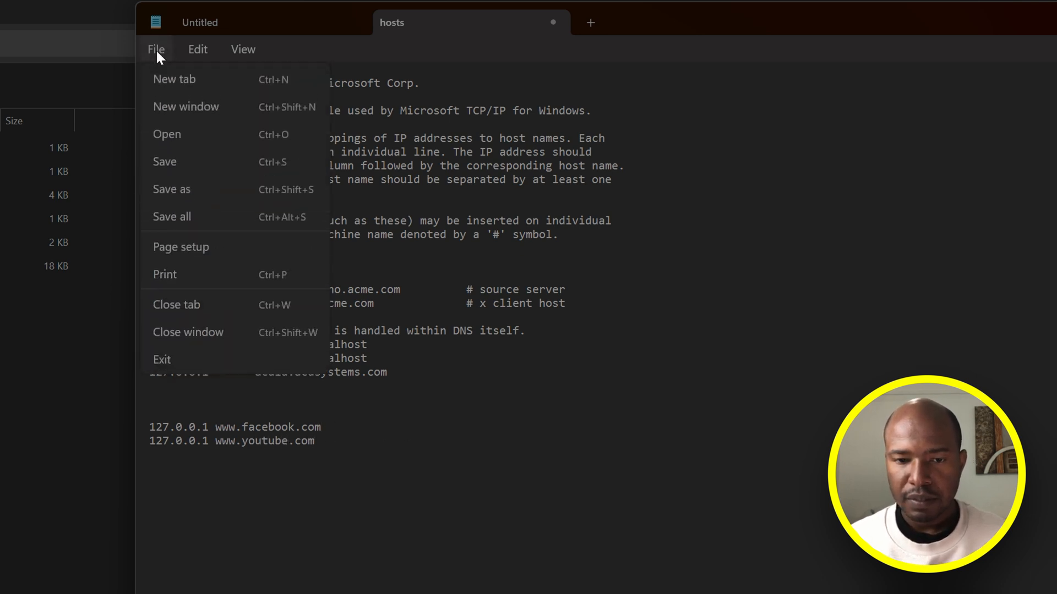
click(163, 165)
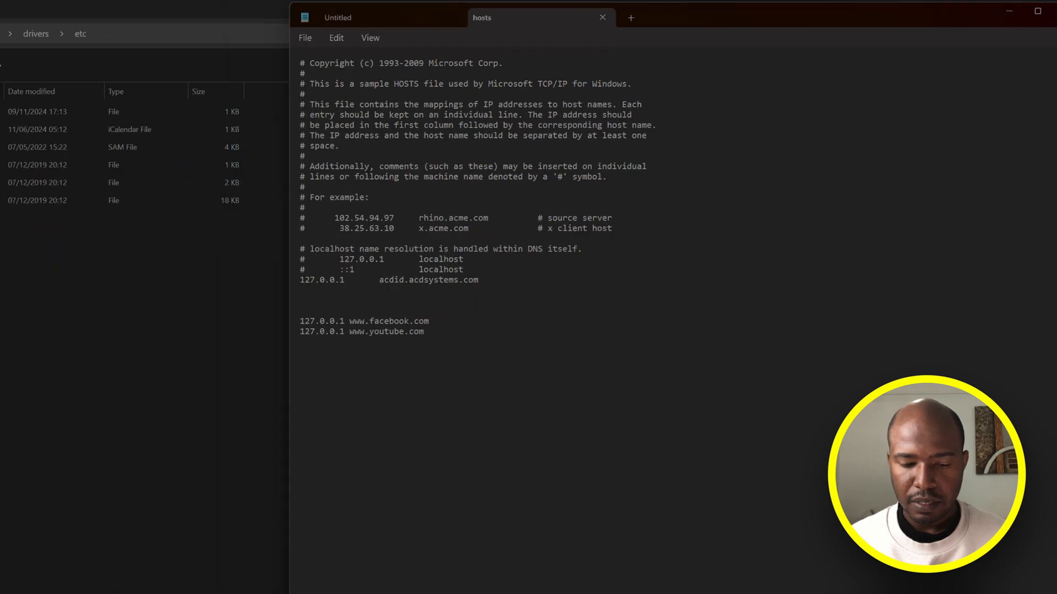
click(341, 585)
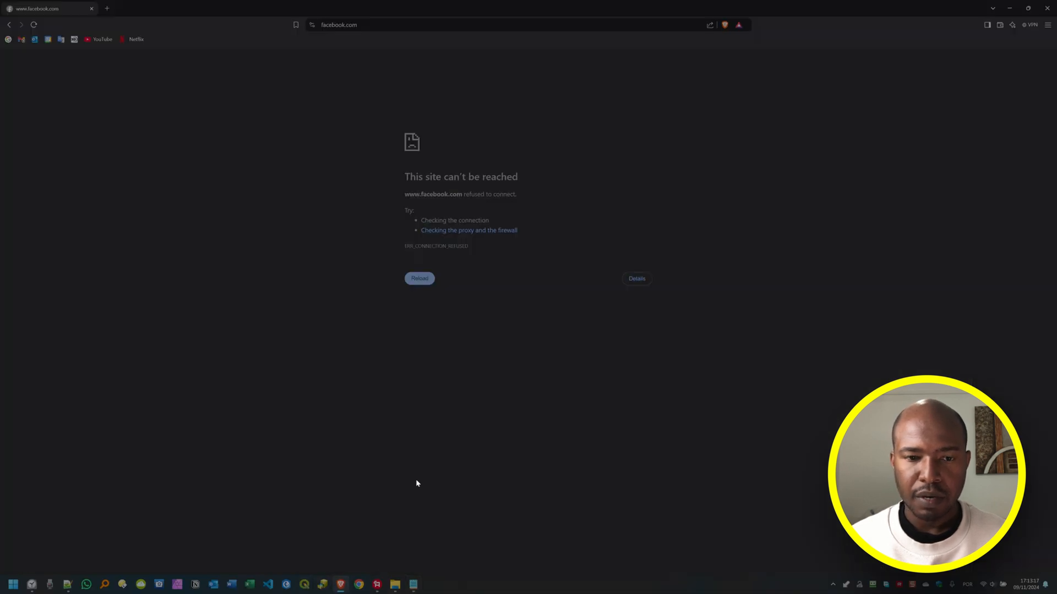
click(379, 25)
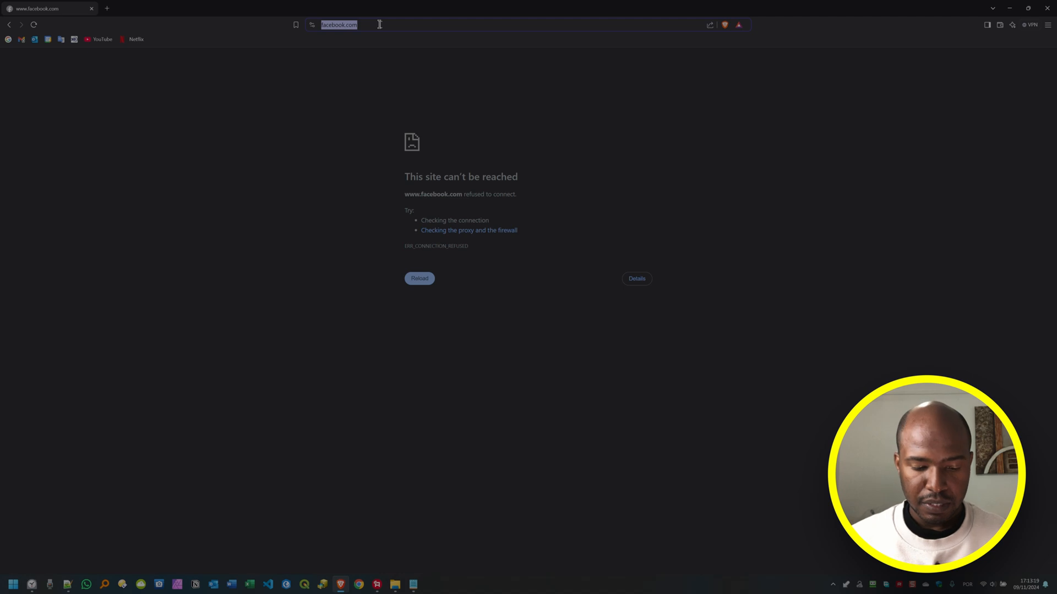
text(www.)
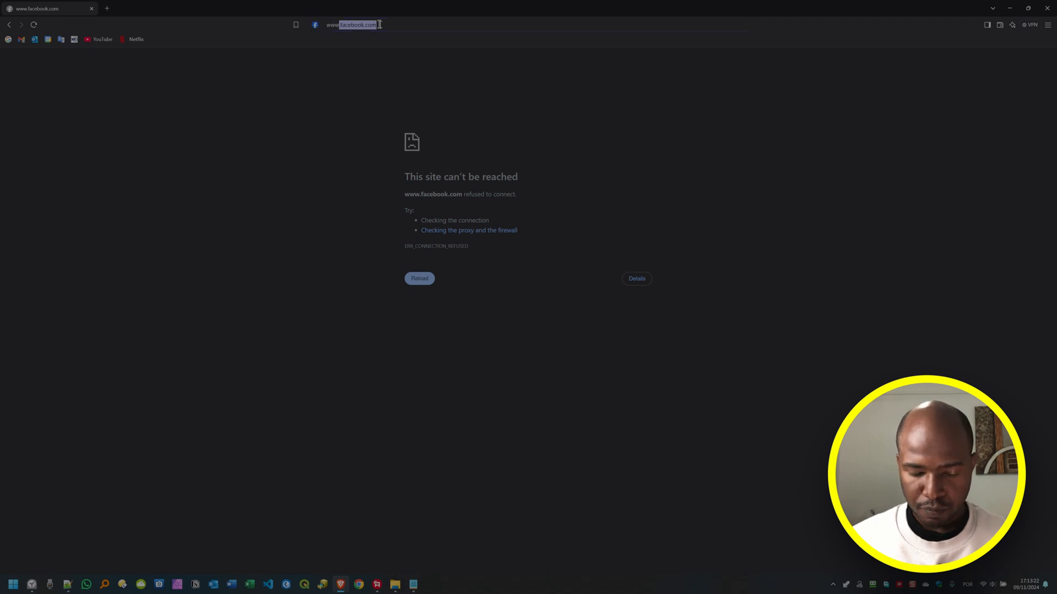
text(youtube.com/)
key(Delete)
key(Return)
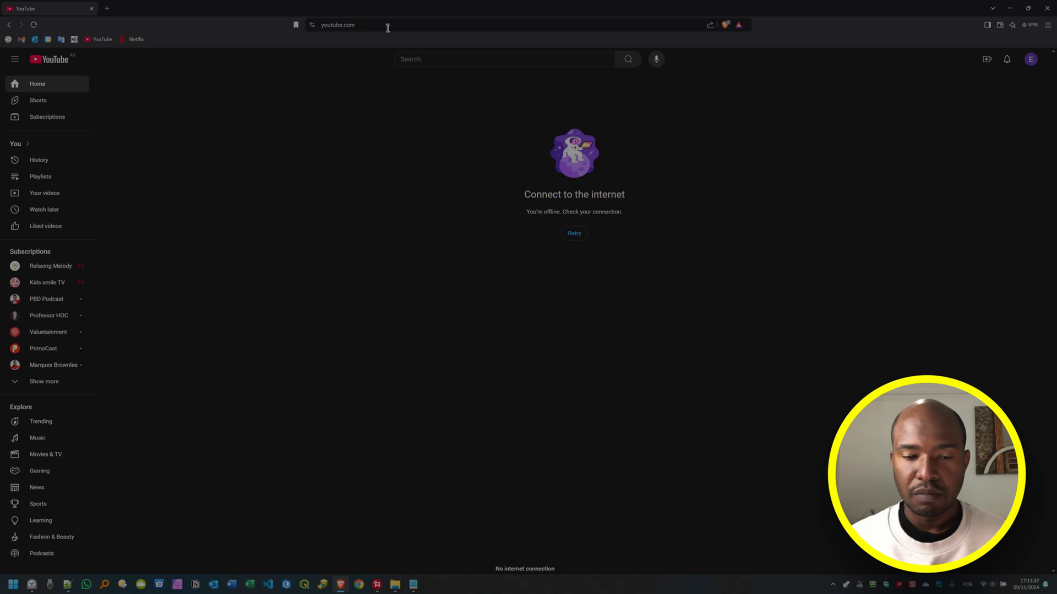
click(33, 26)
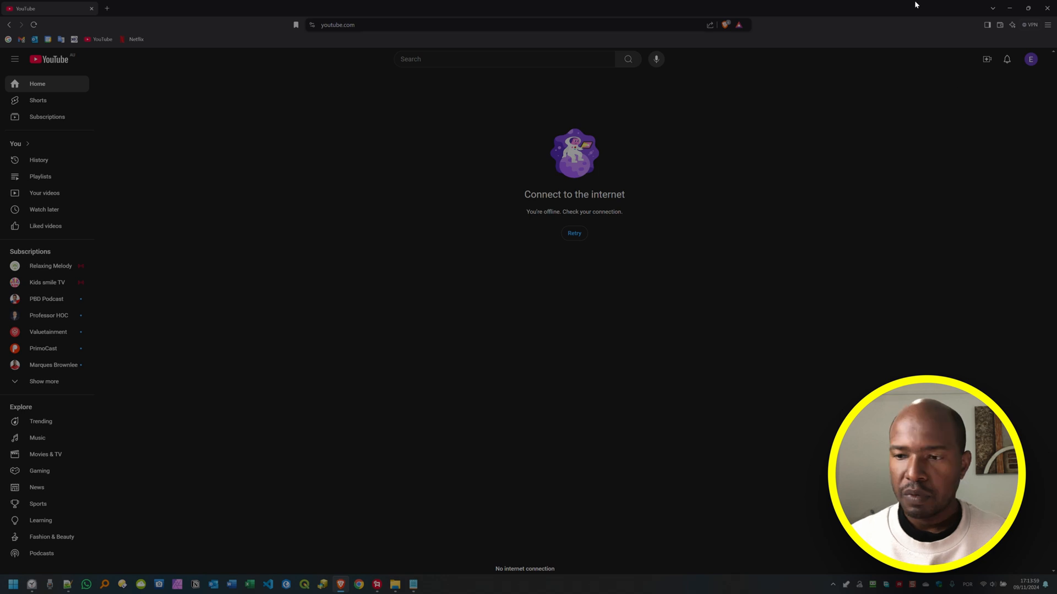
Close and reopen Brave, and go to facebook.com to test whether the site is blocked.
click(1046, 7)
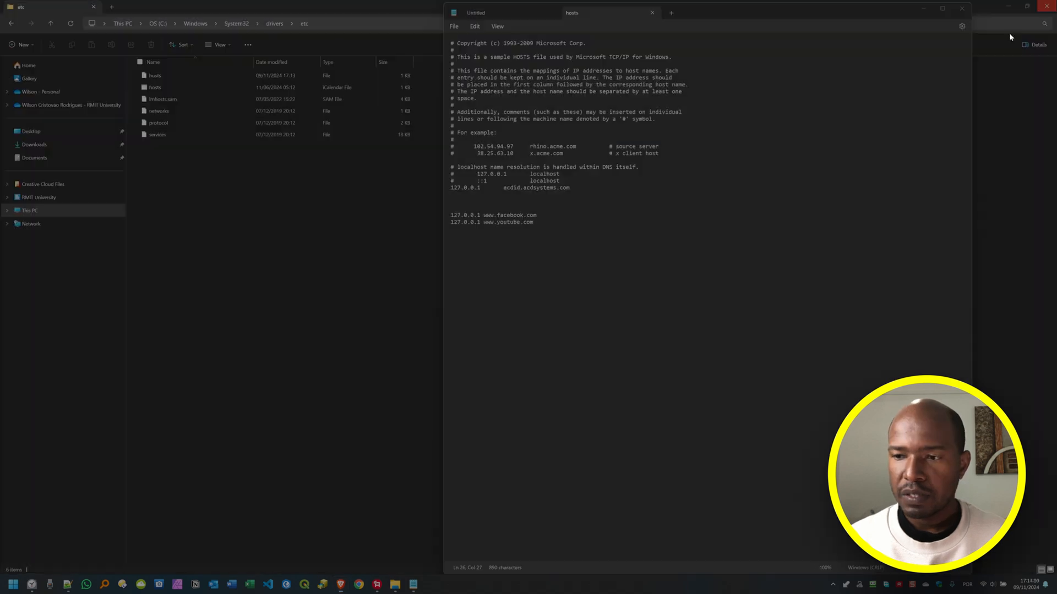
click(339, 585)
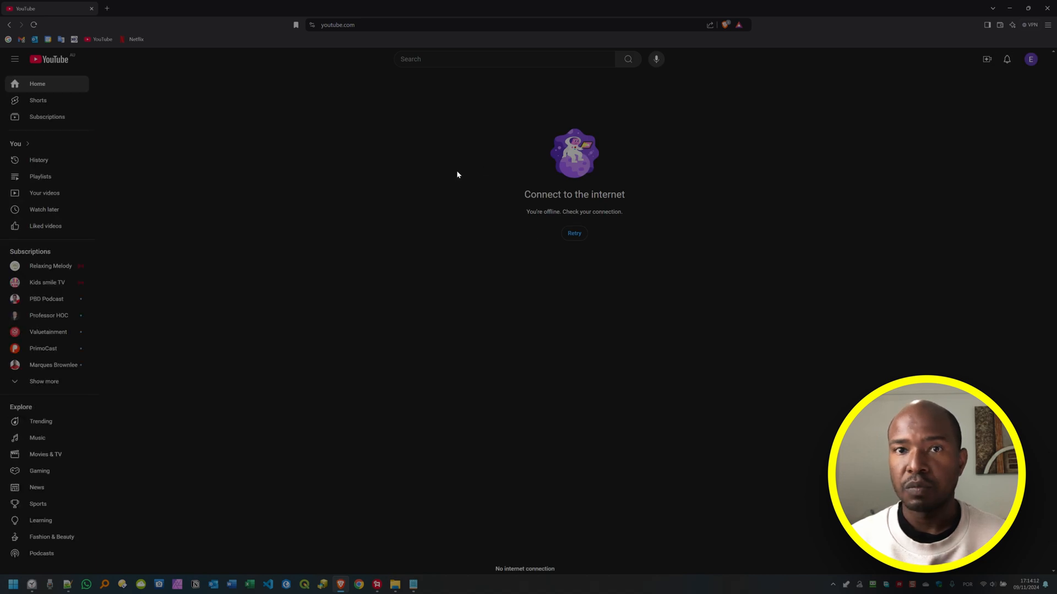
click(372, 26)
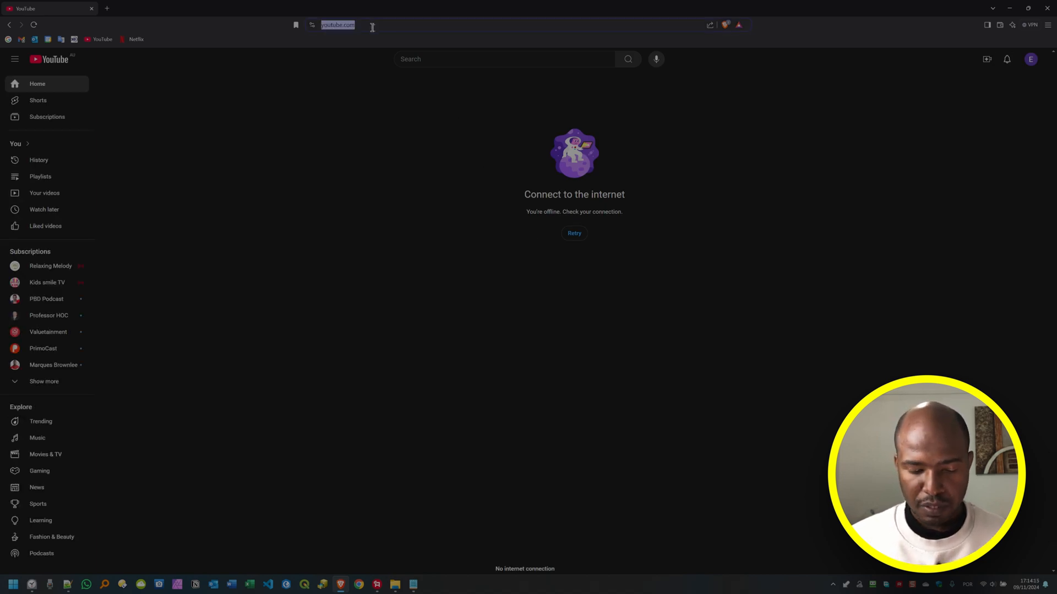
text(faceboo)
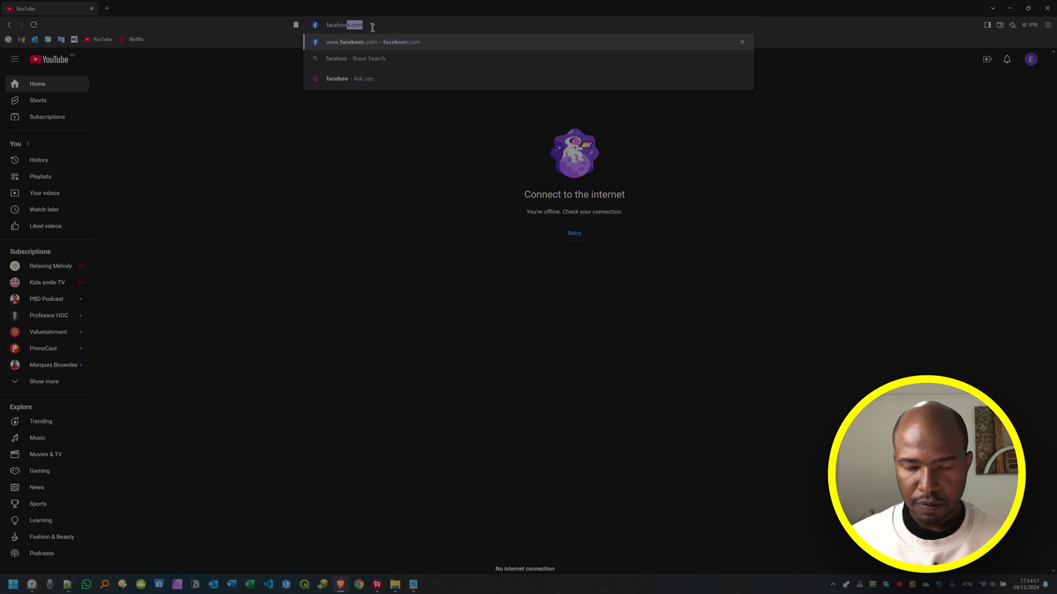
text(k)
key(Return)
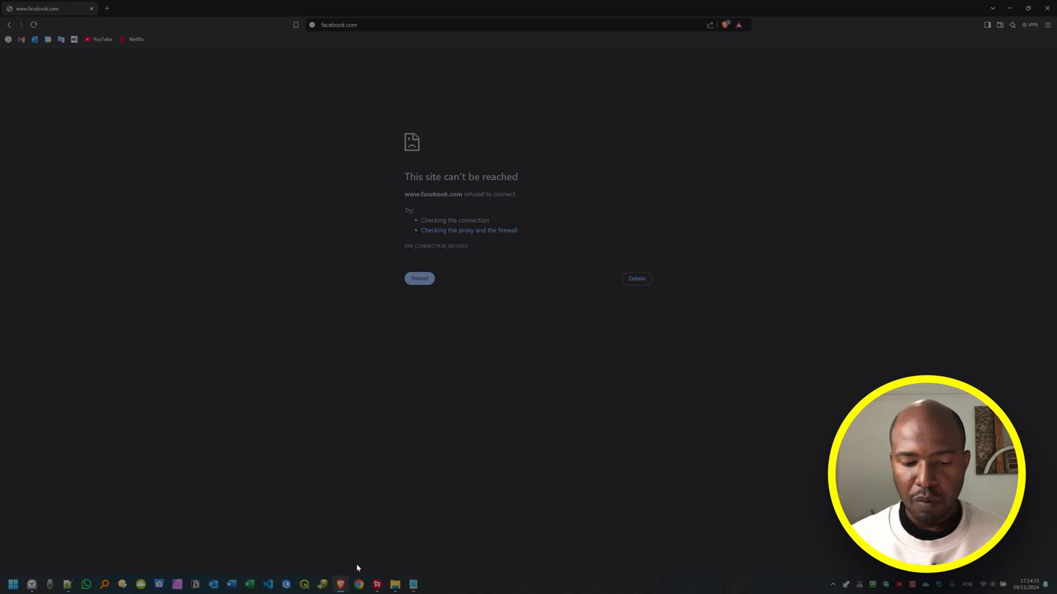
click(413, 584)
drag(534, 222, 457, 218)
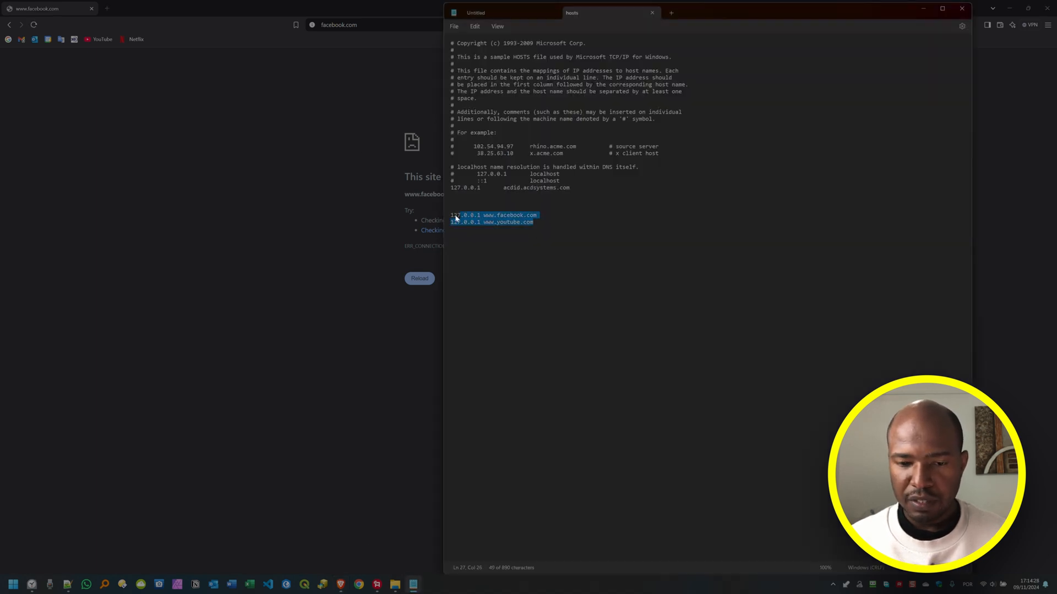
key(BackSpace)
key(BackSpace)
key(BackSpace)
key(BackSpace)
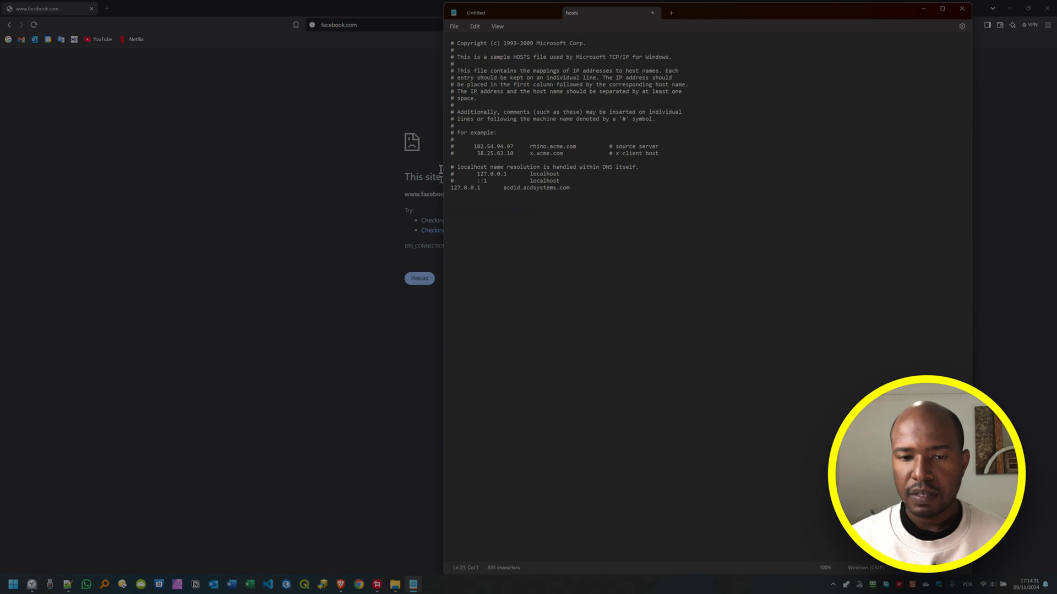
click(454, 26)
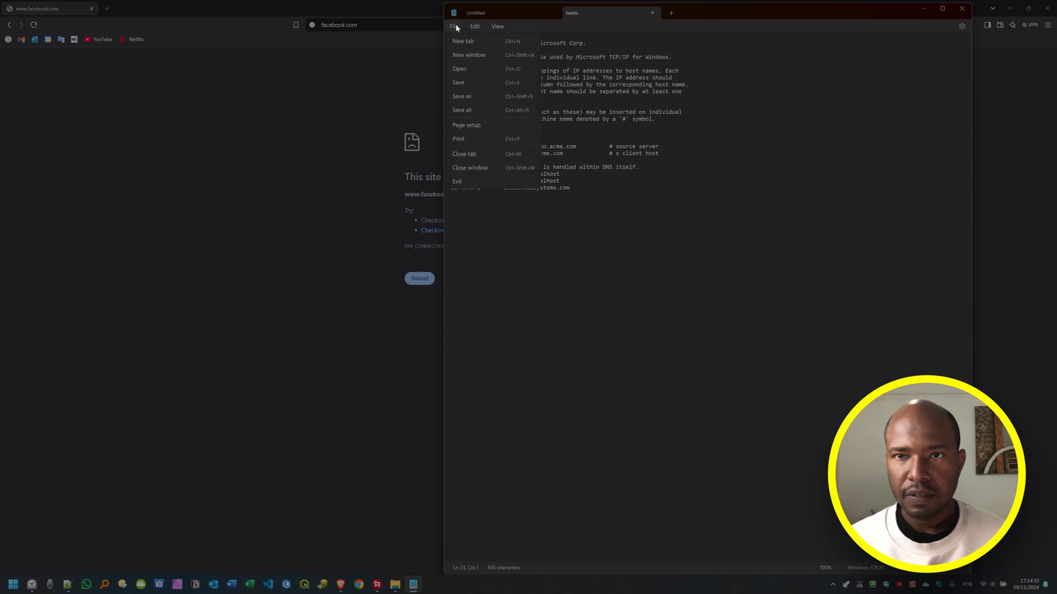
click(465, 84)
Return to Brave, reload the Facebook page and open YouTube in a new tab to test whether both sites are unblocked.
click(256, 109)
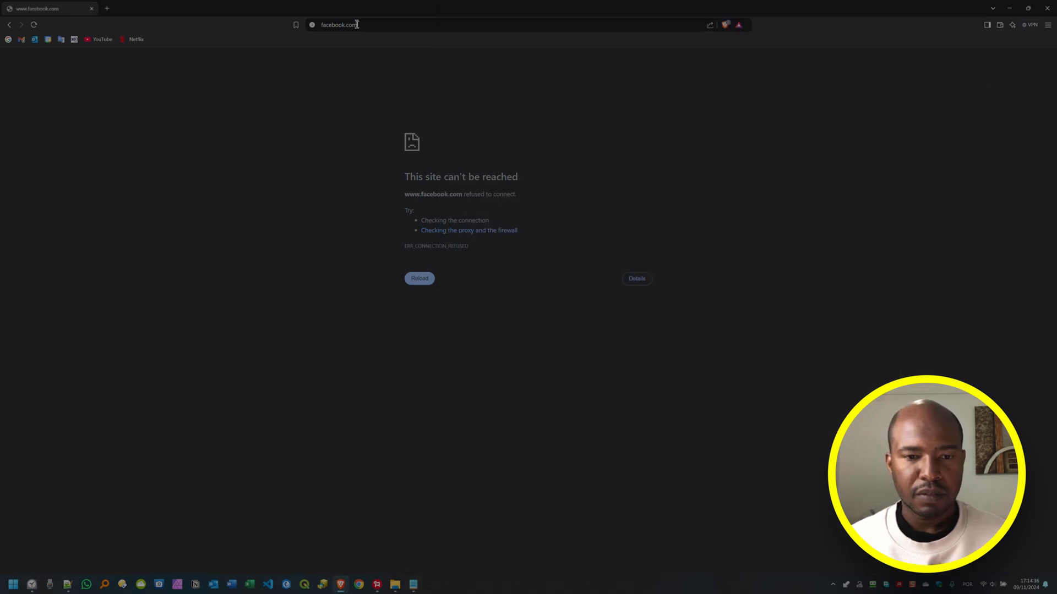
click(377, 22)
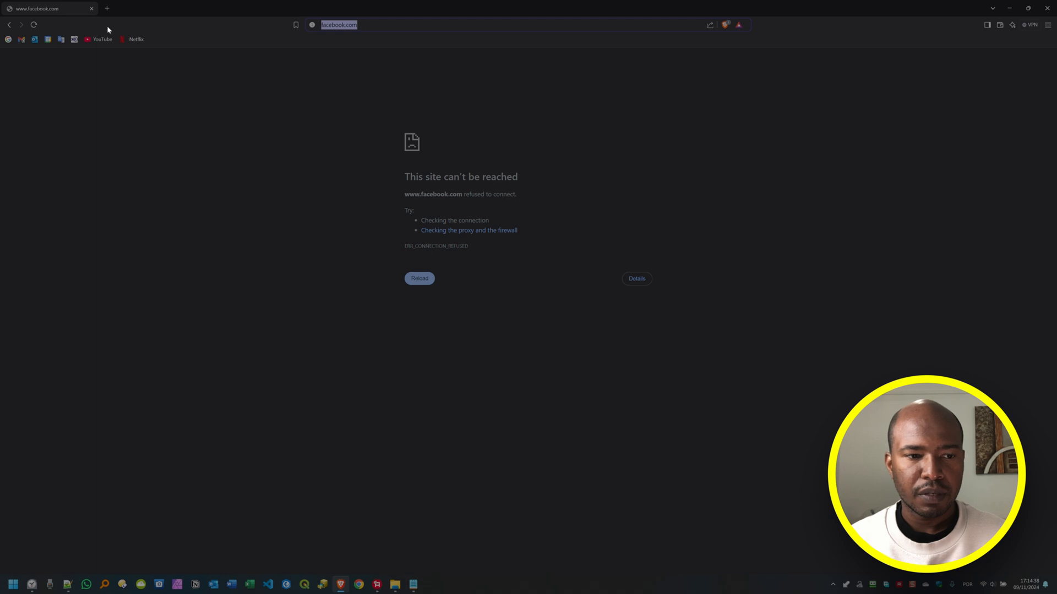
click(34, 24)
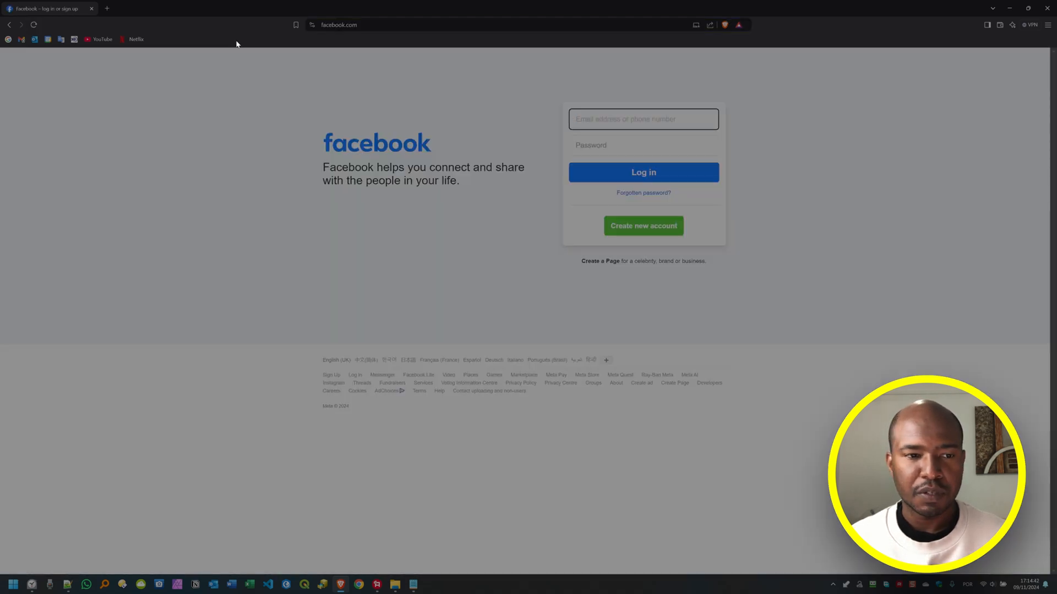
click(106, 9)
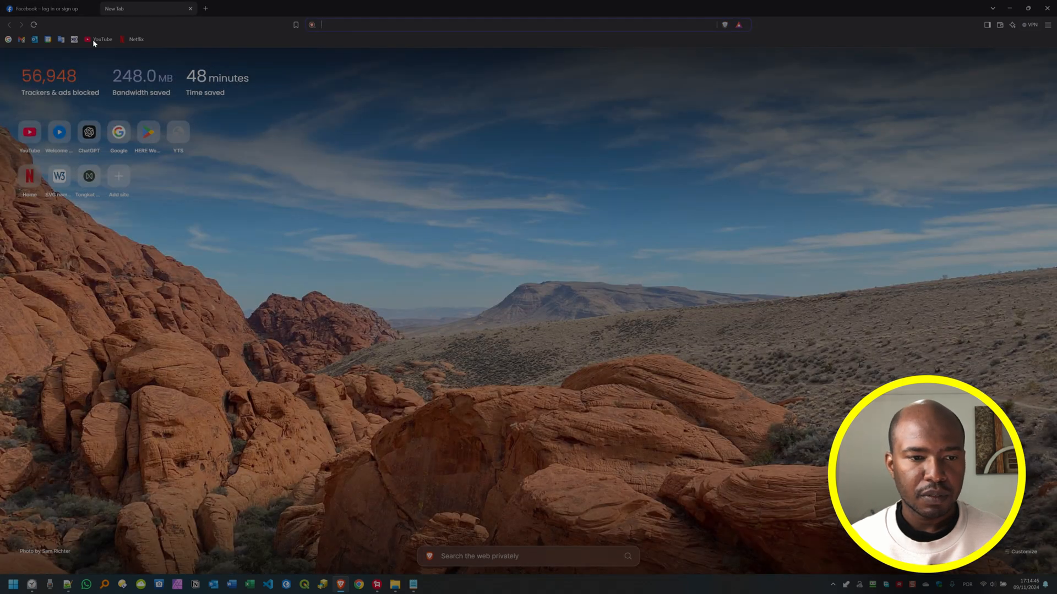
click(94, 39)
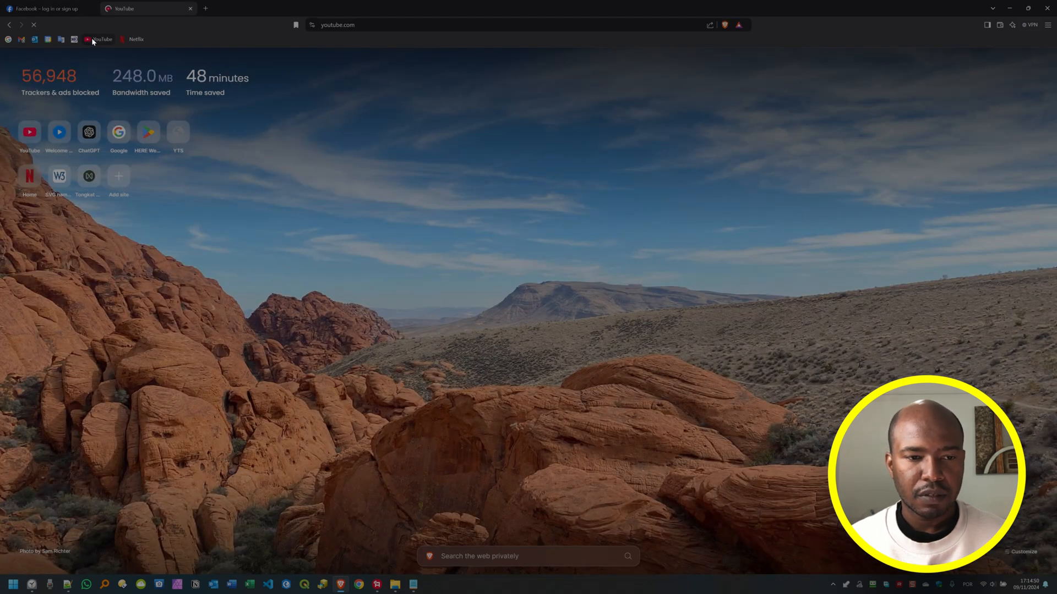